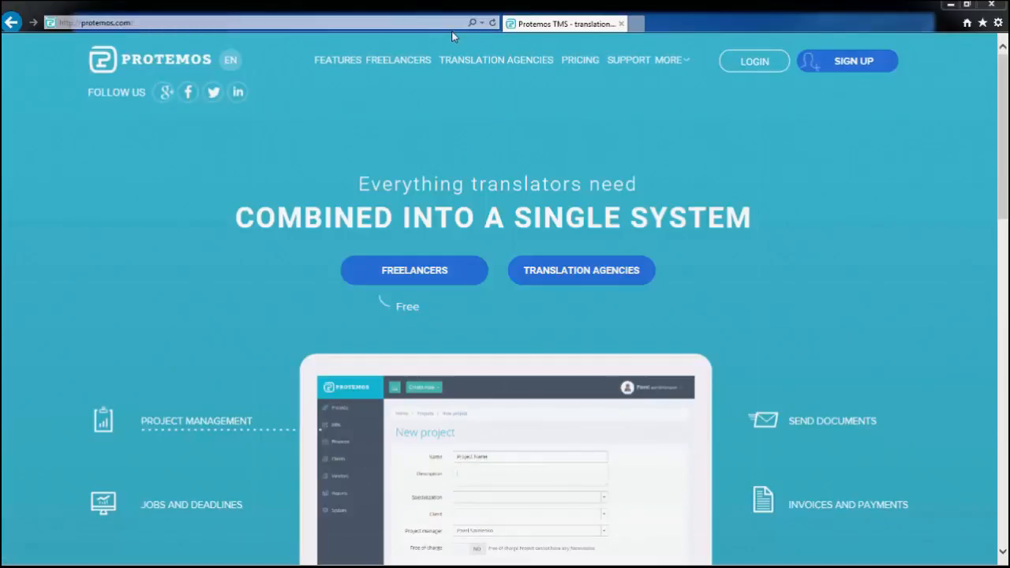
# Sign up for a new Protemos account with the Freelance account type, filling country, time zone and owner details
pyautogui.click(856, 63)
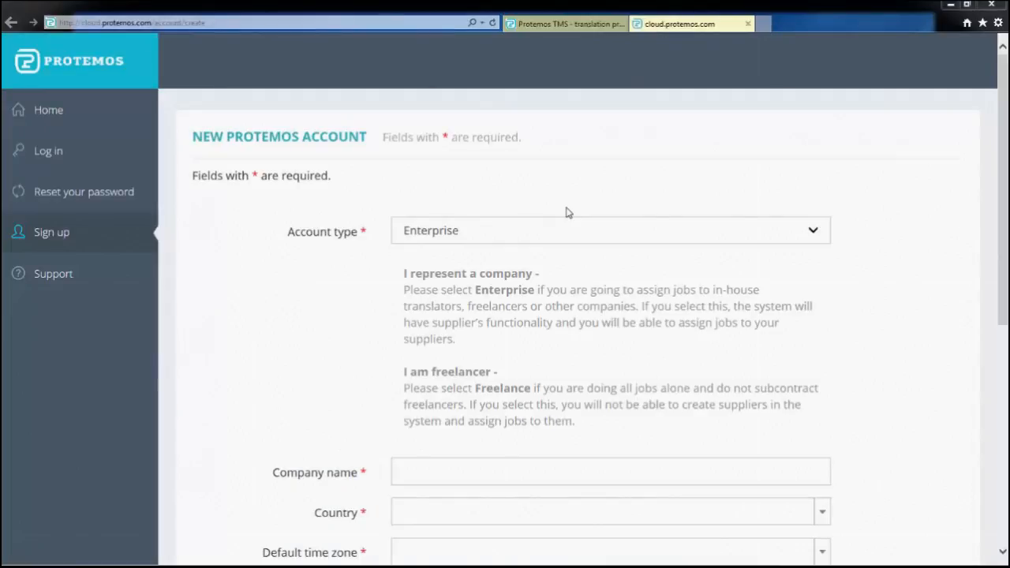
pyautogui.click(592, 230)
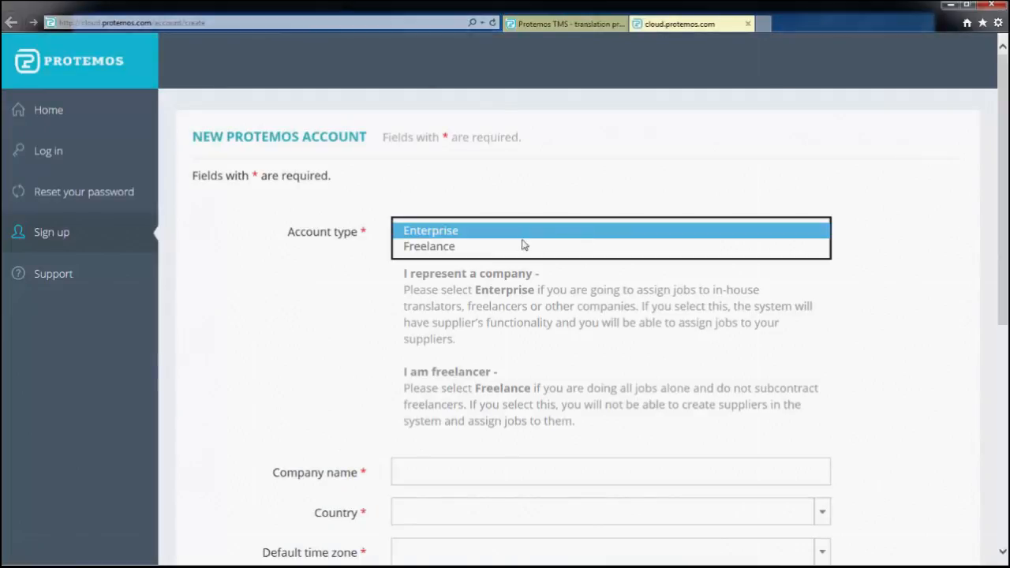
pyautogui.click(510, 247)
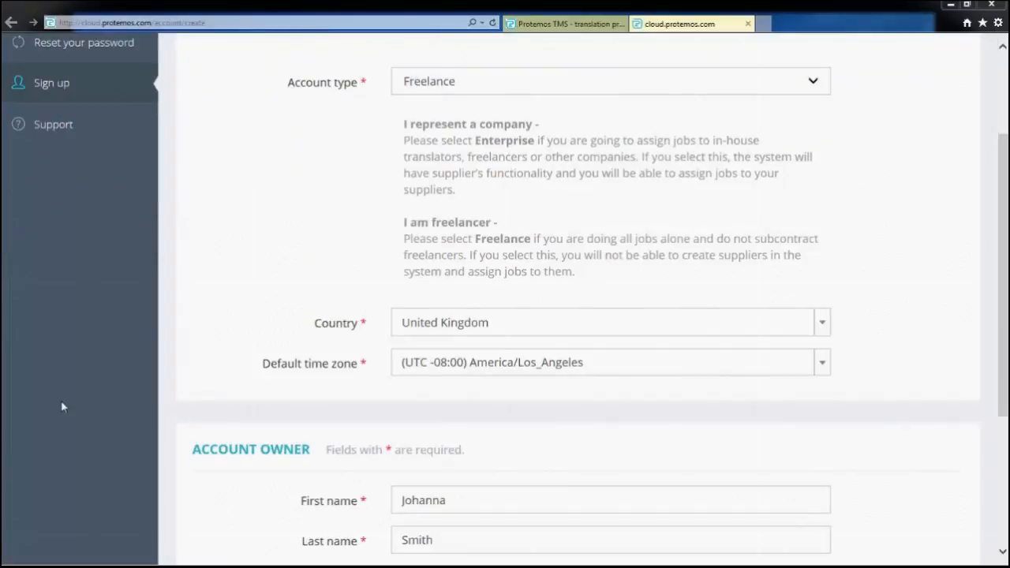
pyautogui.scroll(-3, 309, 403)
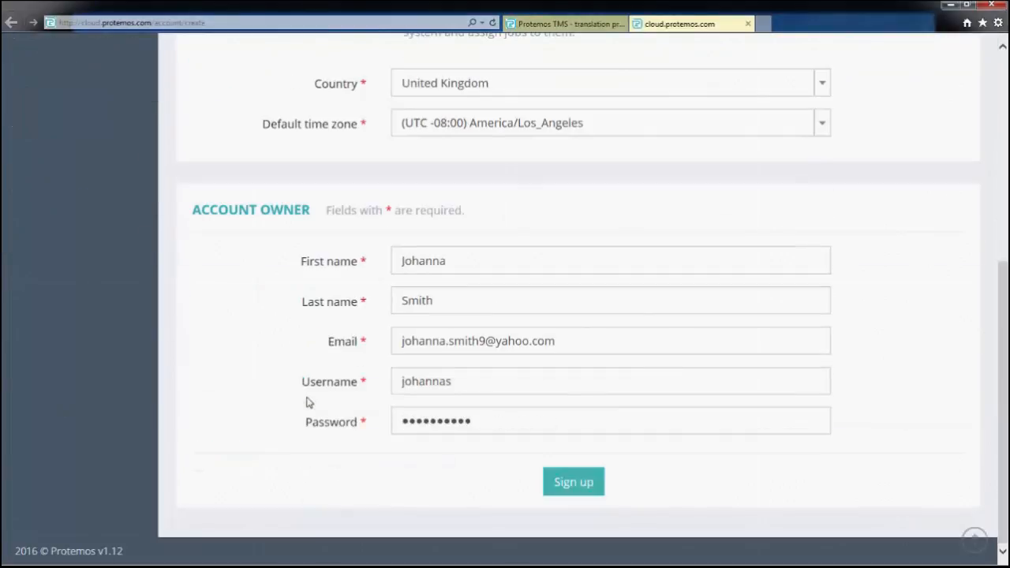
pyautogui.click(580, 485)
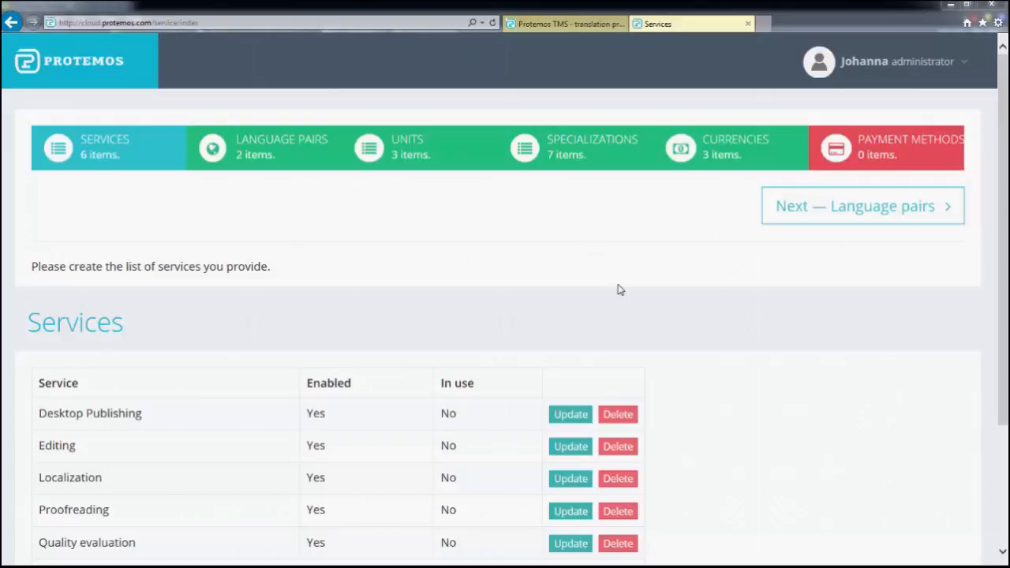
# Advance the setup wizard from Services through Language pairs, Units and Specializations to Currencies
pyautogui.scroll(-2, 618, 286)
pyautogui.scroll(1, 771, 173)
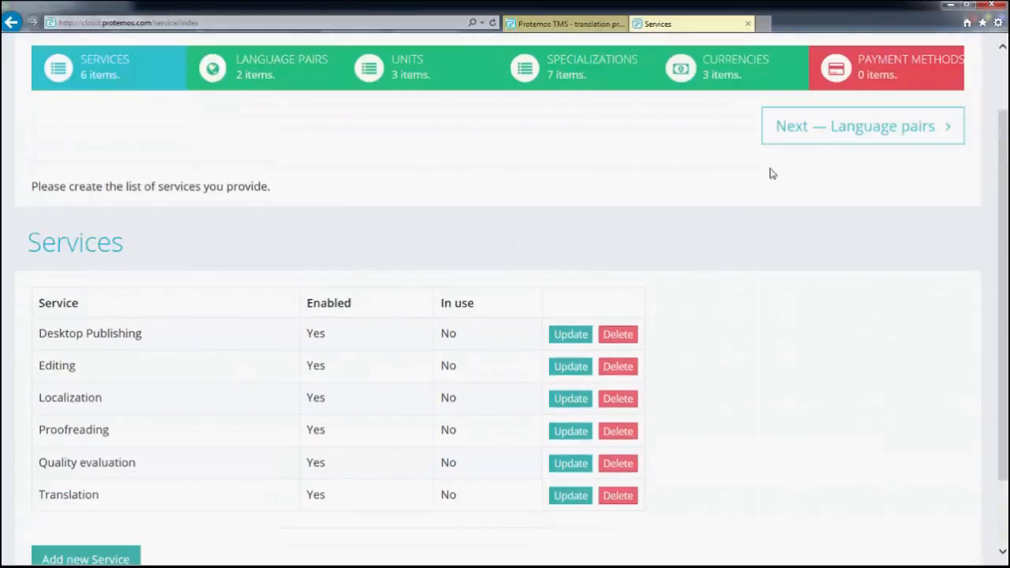
pyautogui.click(851, 128)
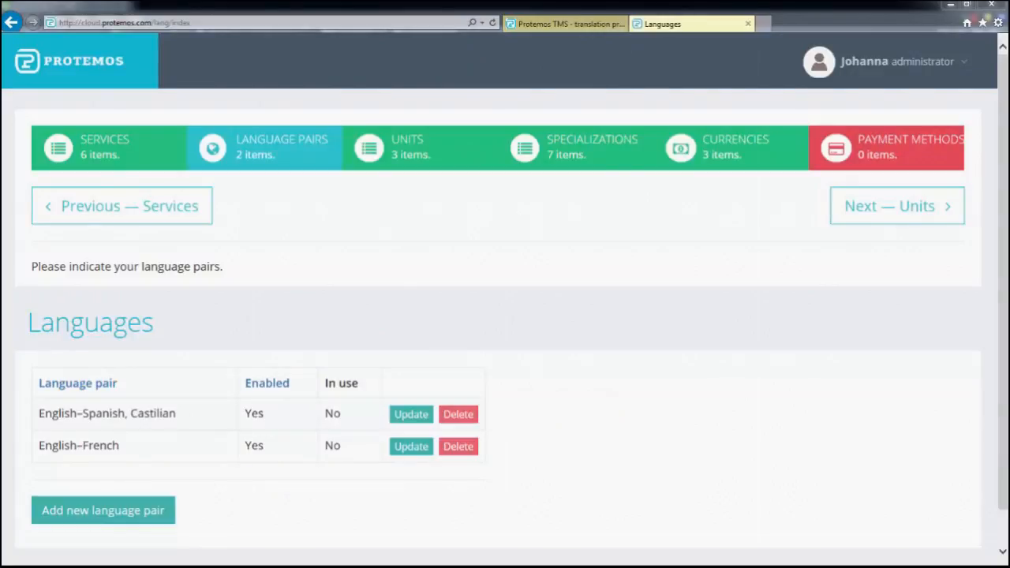
pyautogui.click(887, 212)
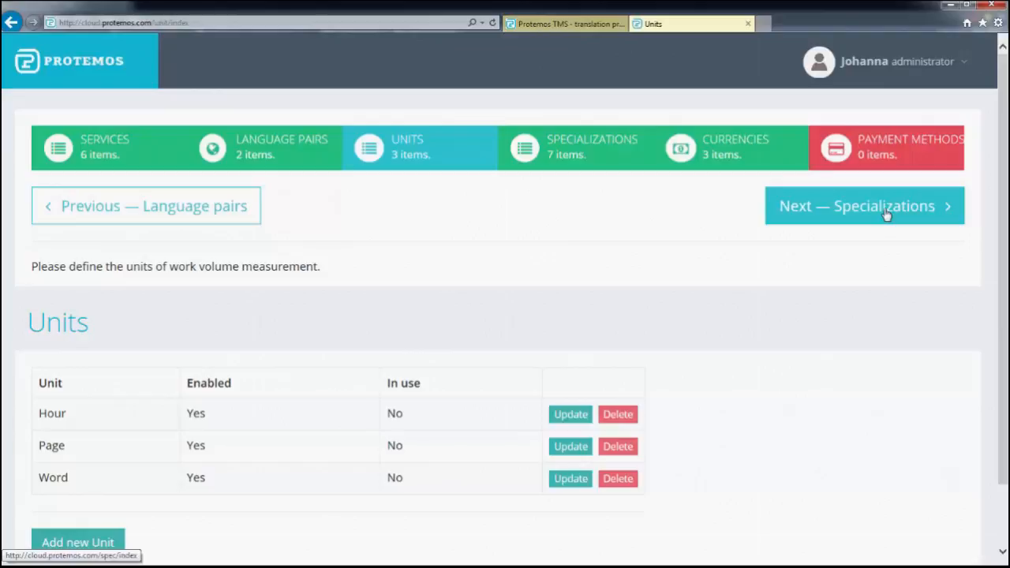
pyautogui.click(886, 213)
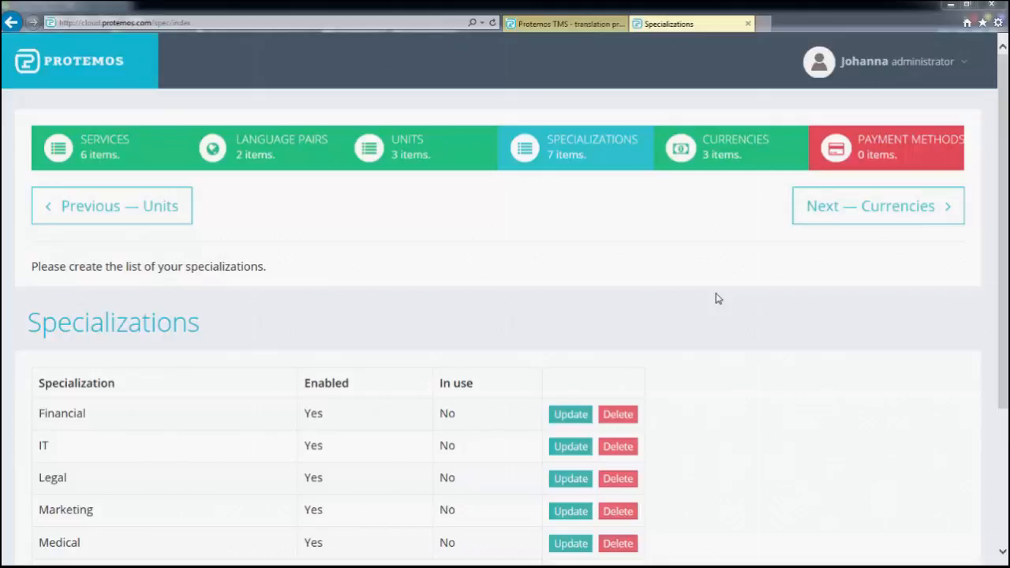
pyautogui.scroll(-3, 718, 299)
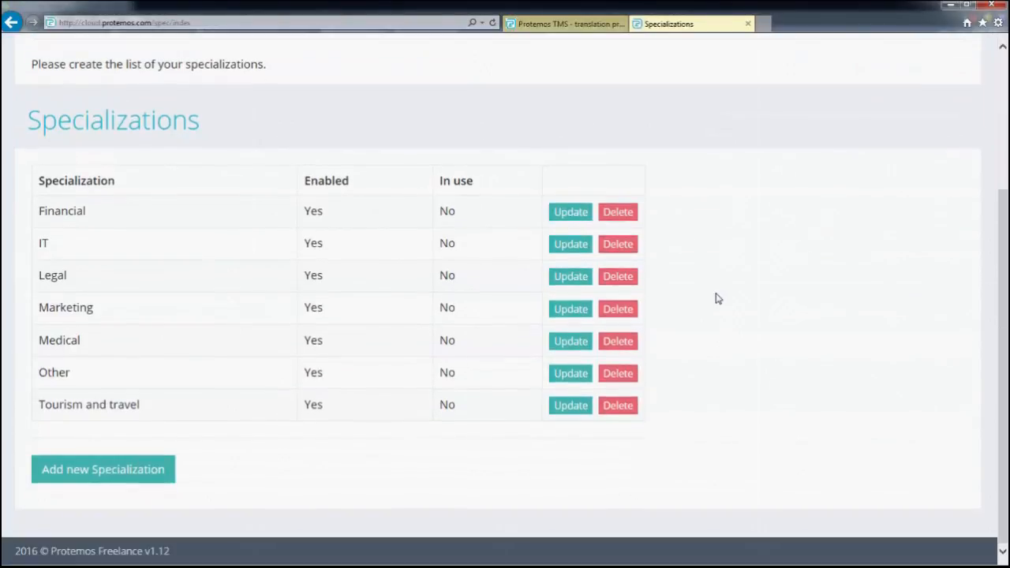
pyautogui.scroll(2, 718, 298)
pyautogui.click(831, 181)
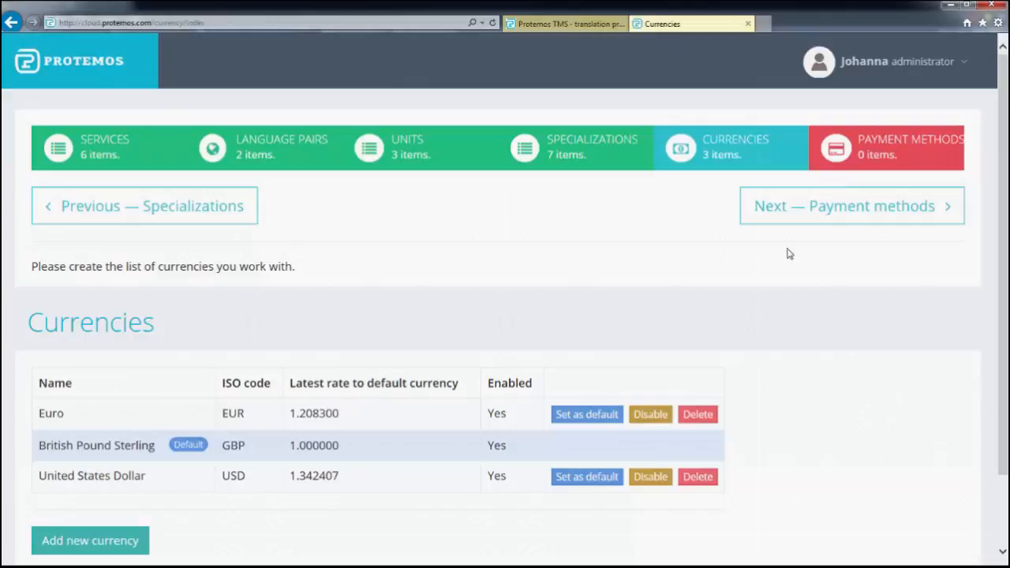
# Make Euro the default currency and continue to the Payment methods step
pyautogui.click(608, 416)
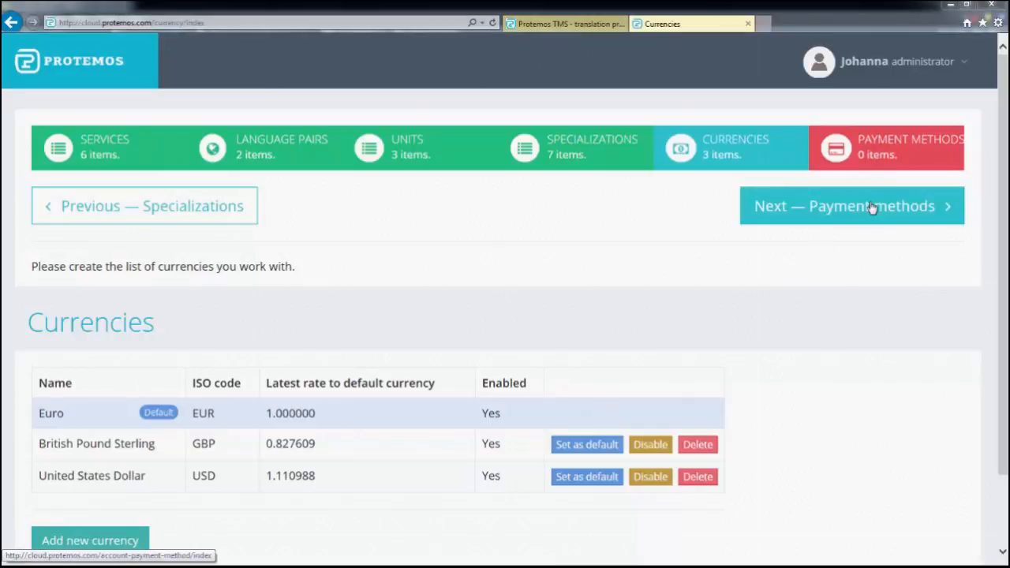
pyautogui.click(872, 207)
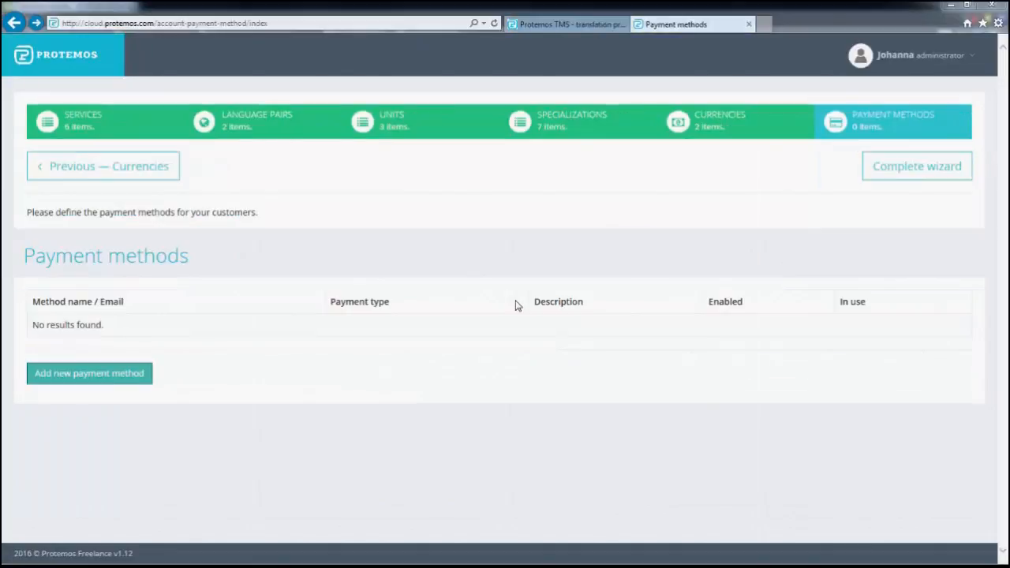
# Add a PayPal payment method with the owner's PayPal email address and save it
pyautogui.click(124, 376)
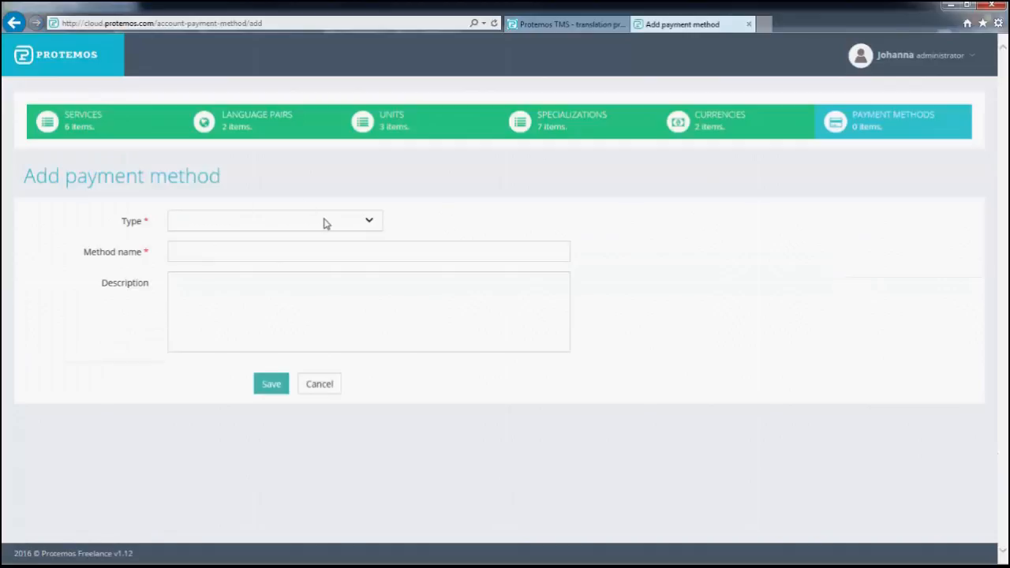
pyautogui.click(323, 223)
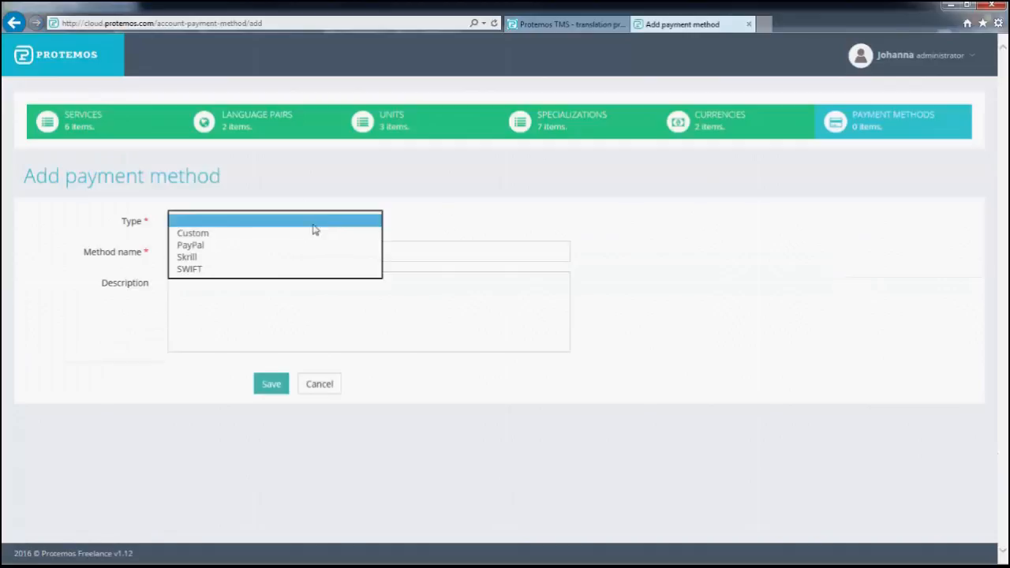
pyautogui.click(295, 241)
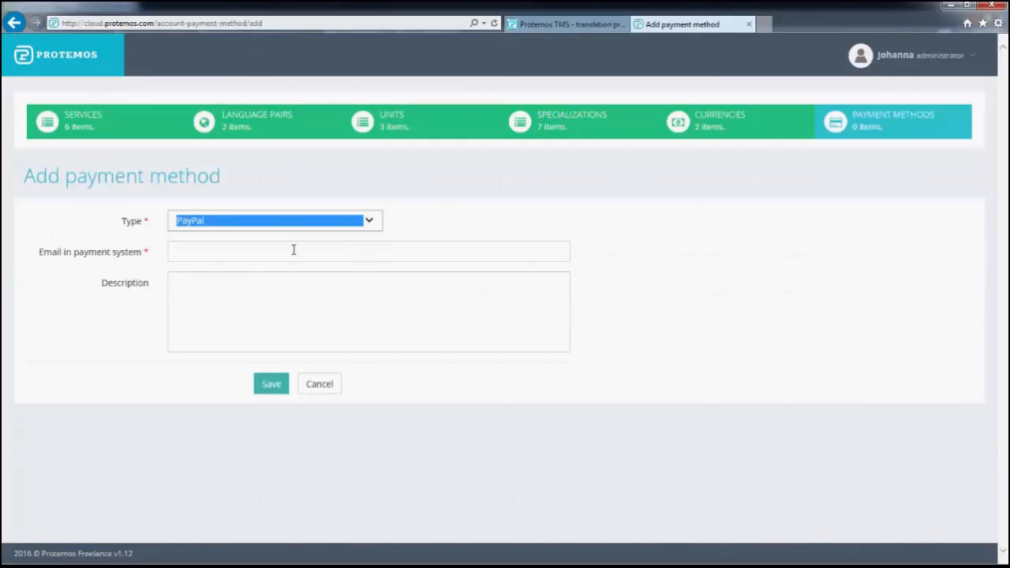
pyautogui.click(292, 252)
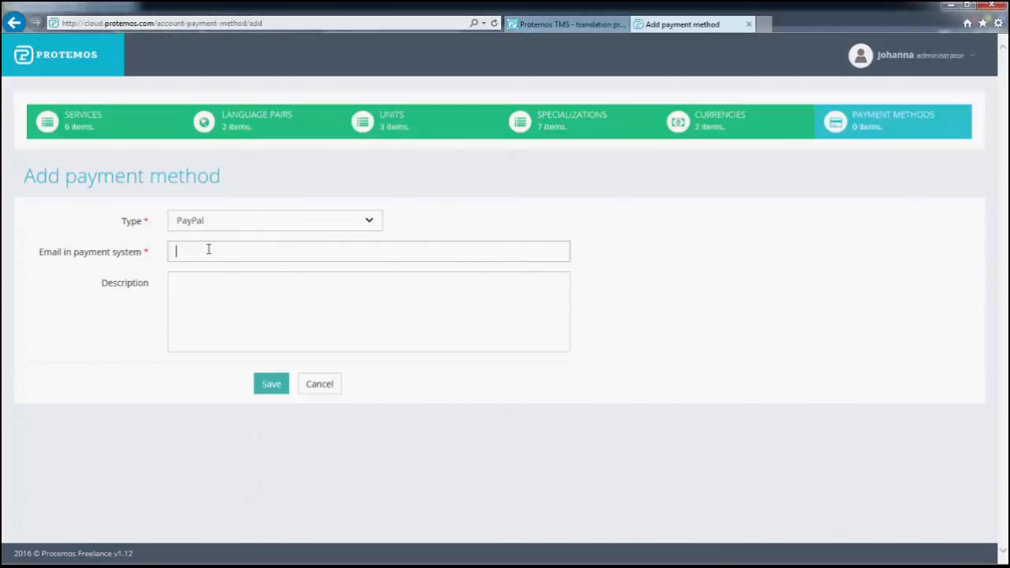
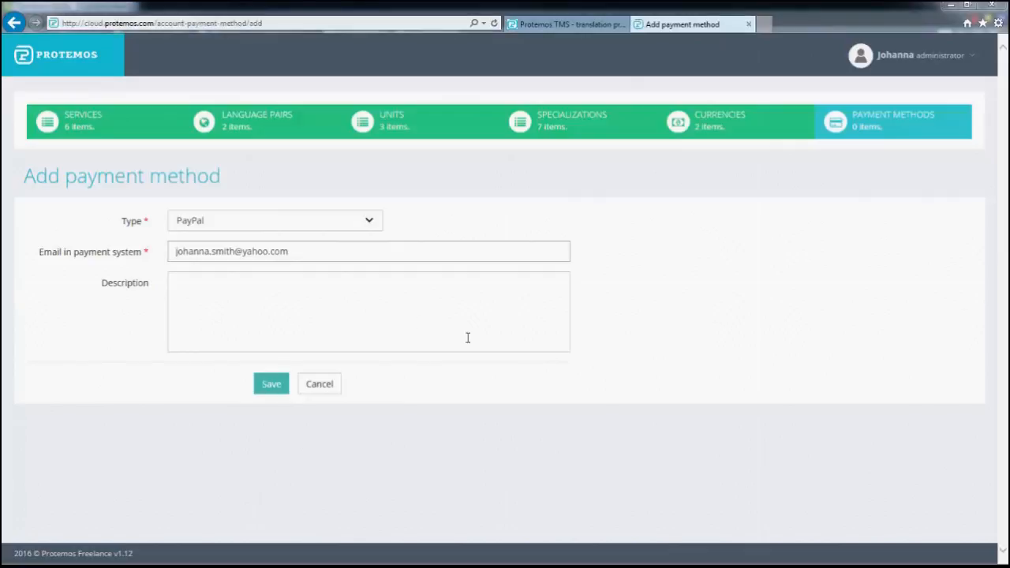
pyautogui.click(271, 385)
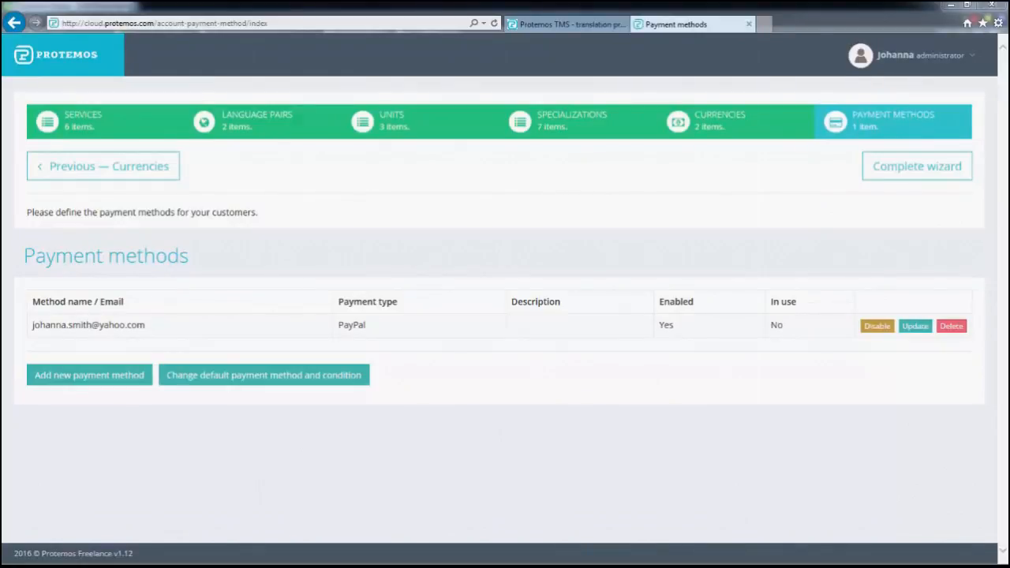
# Complete the setup wizard, review the Account page, and go to the Clients list
pyautogui.click(897, 169)
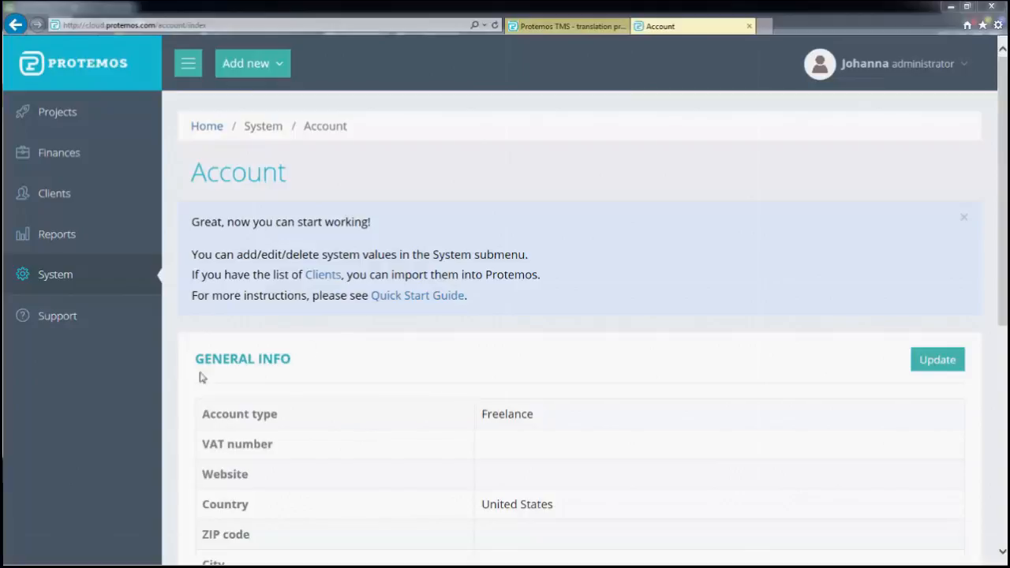
pyautogui.scroll(-3, 1006, 280)
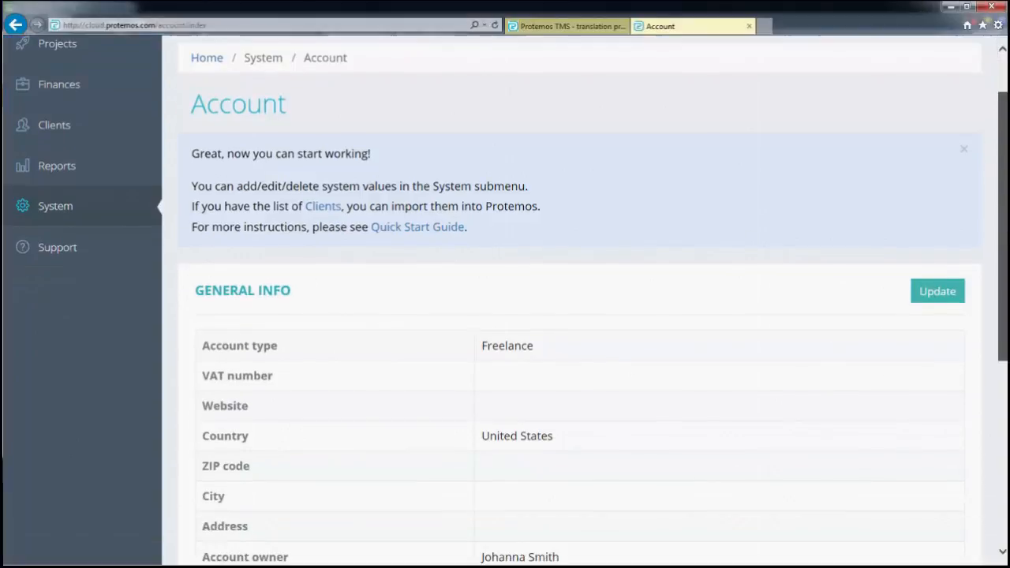
pyautogui.scroll(-2, 1005, 292)
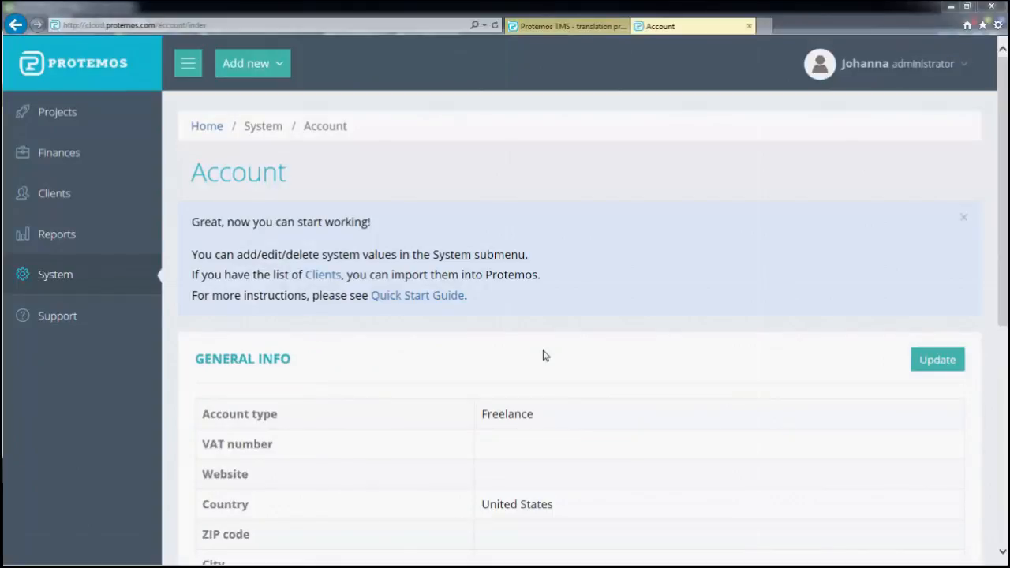
pyautogui.click(54, 195)
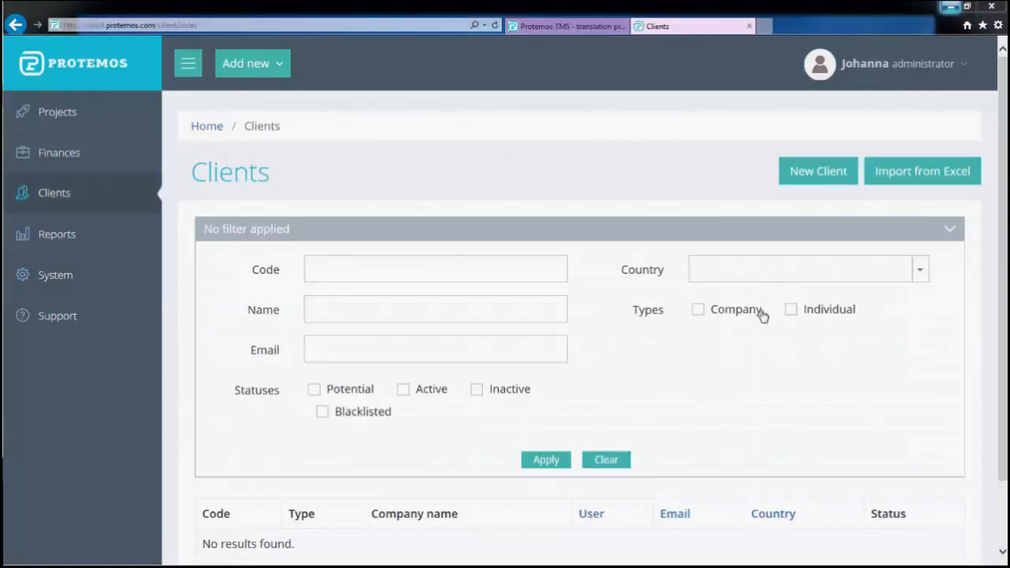
# Create an Individual client in Aland Islands with the client's name, email and phone, and save it
pyautogui.click(820, 174)
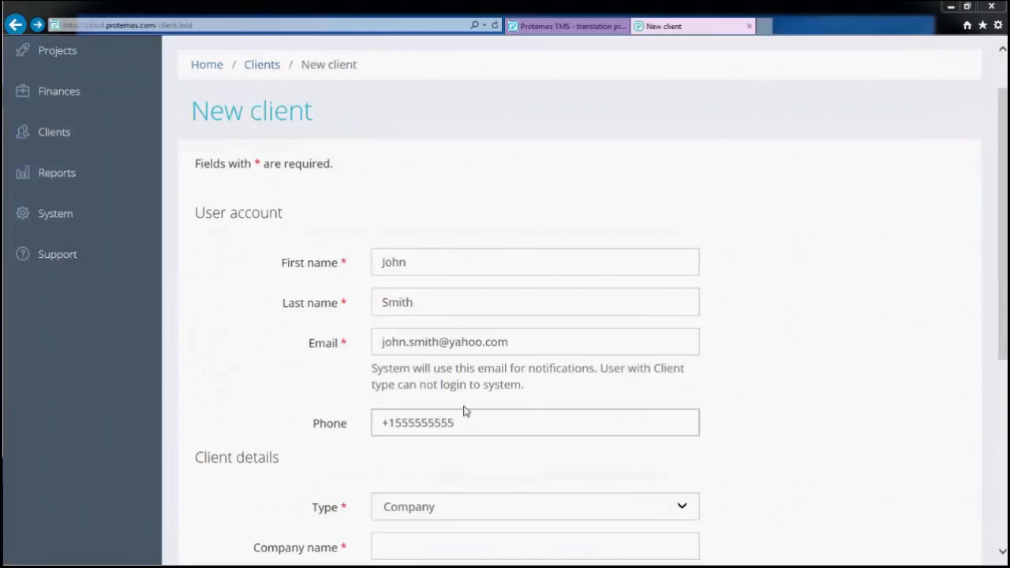
pyautogui.click(680, 513)
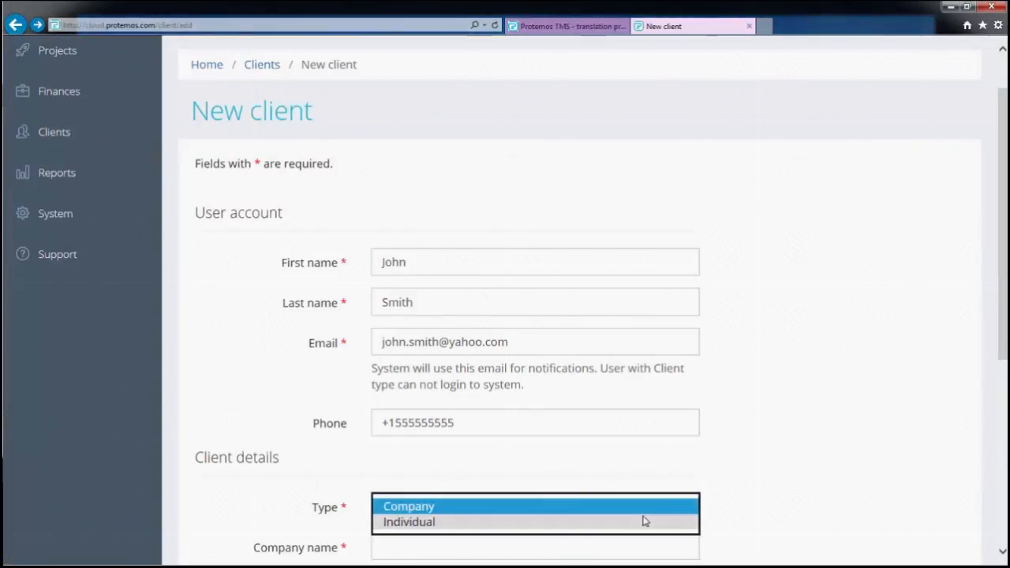
pyautogui.click(645, 528)
pyautogui.scroll(-5, 767, 511)
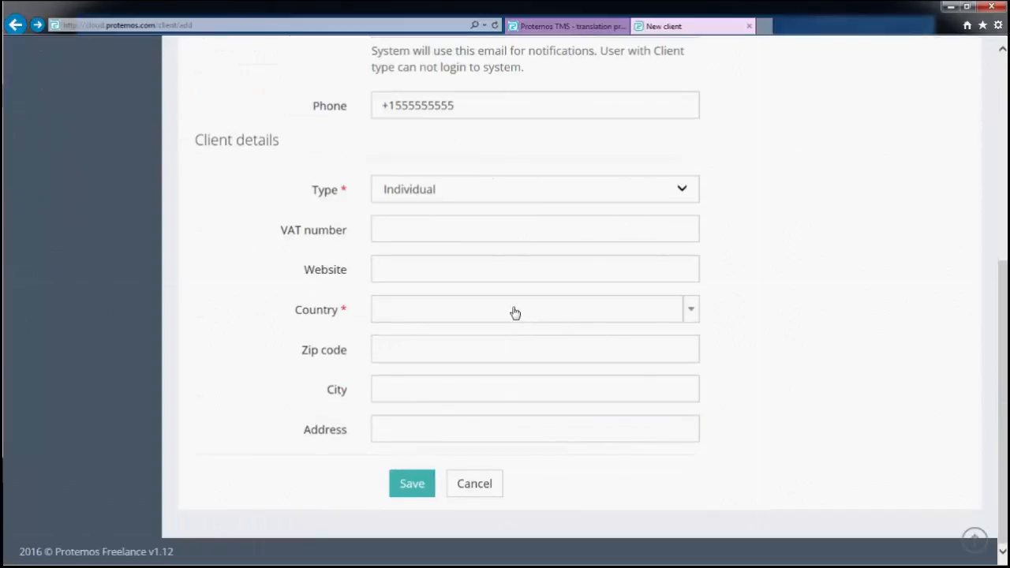
pyautogui.click(514, 313)
pyautogui.click(424, 392)
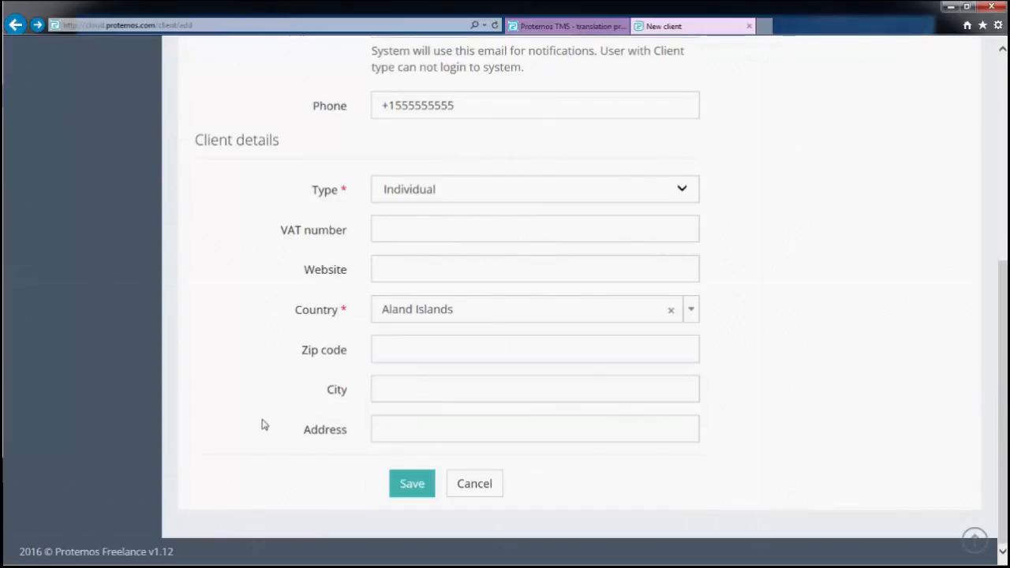
pyautogui.click(409, 488)
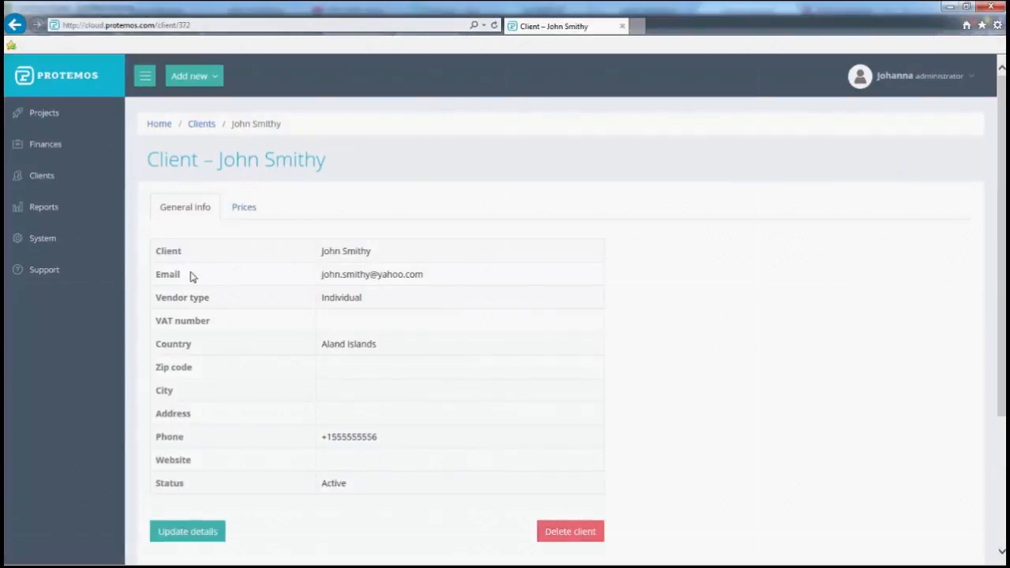
# Set the client's default currency to USD - United States Dollar, update it, and return to Clients
pyautogui.scroll(-3, 194, 276)
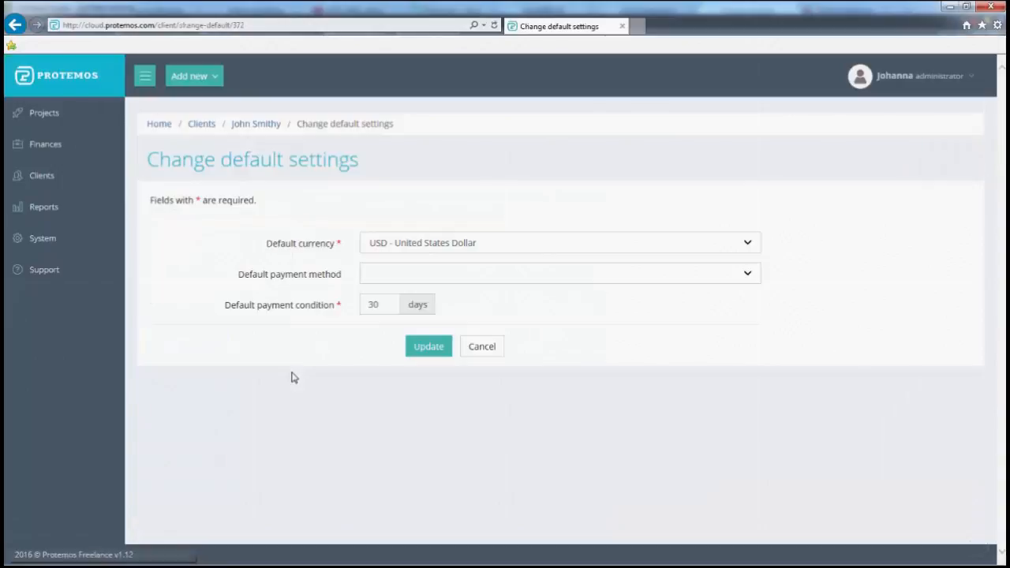
pyautogui.click(431, 246)
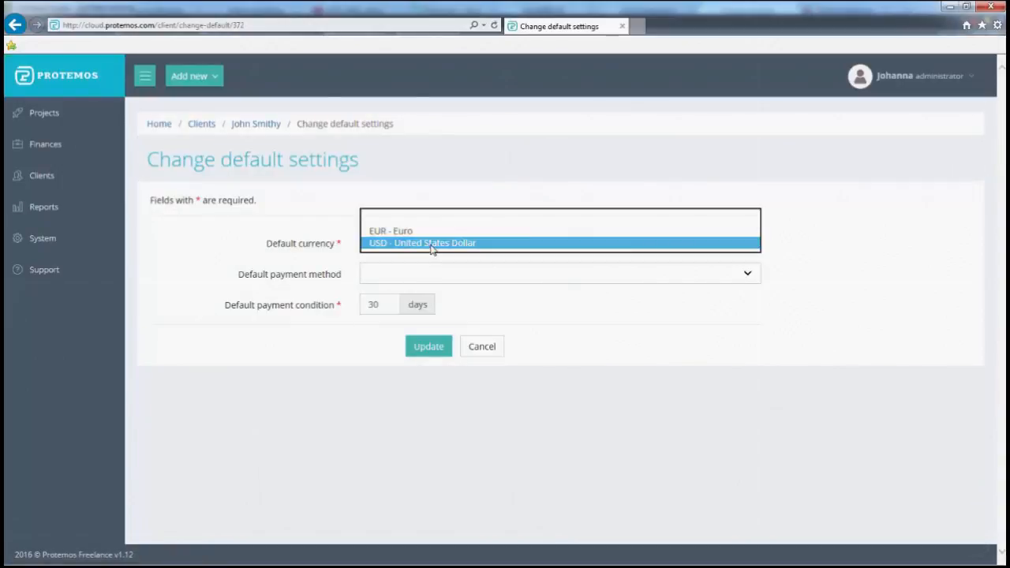
pyautogui.click(432, 245)
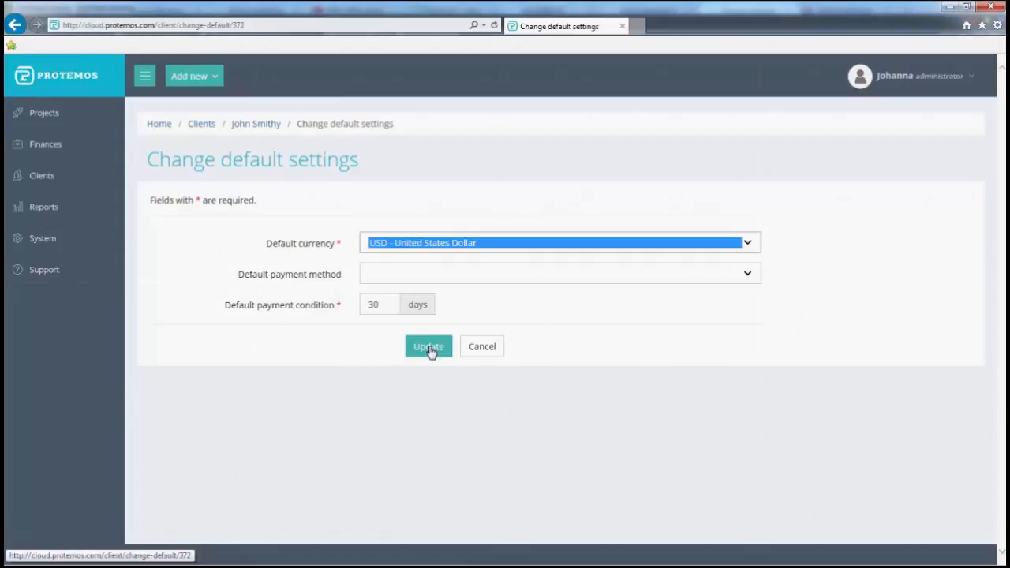
pyautogui.click(429, 347)
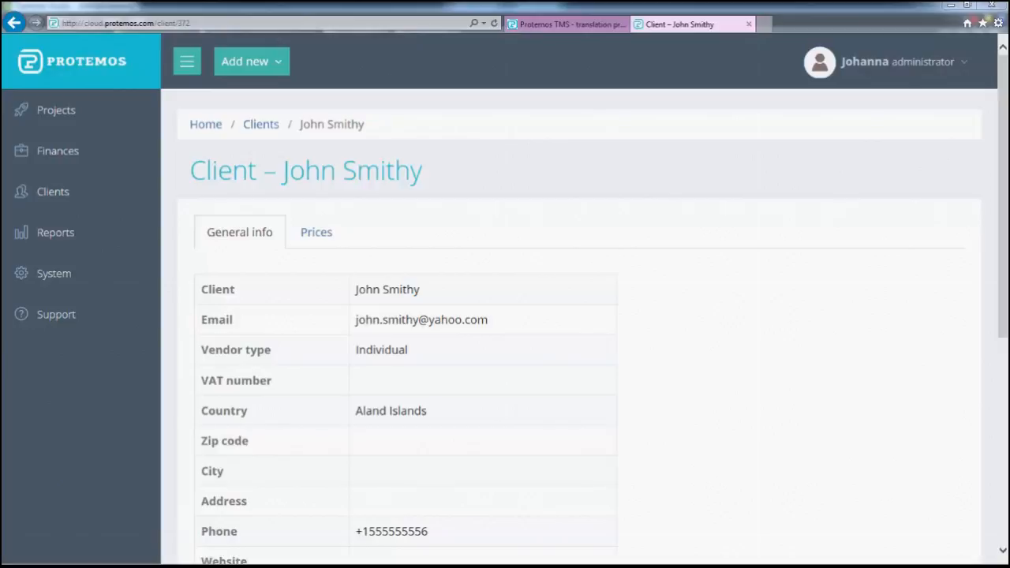
pyautogui.click(58, 196)
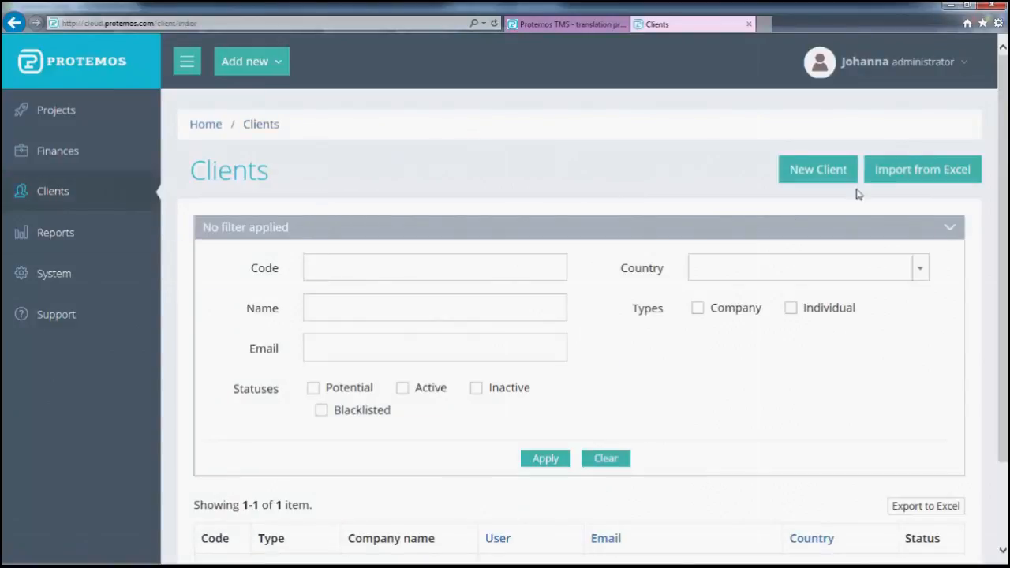
# Import clients from Excel by uploading ClientImport_completed.xlsx under Clients Details
pyautogui.click(909, 178)
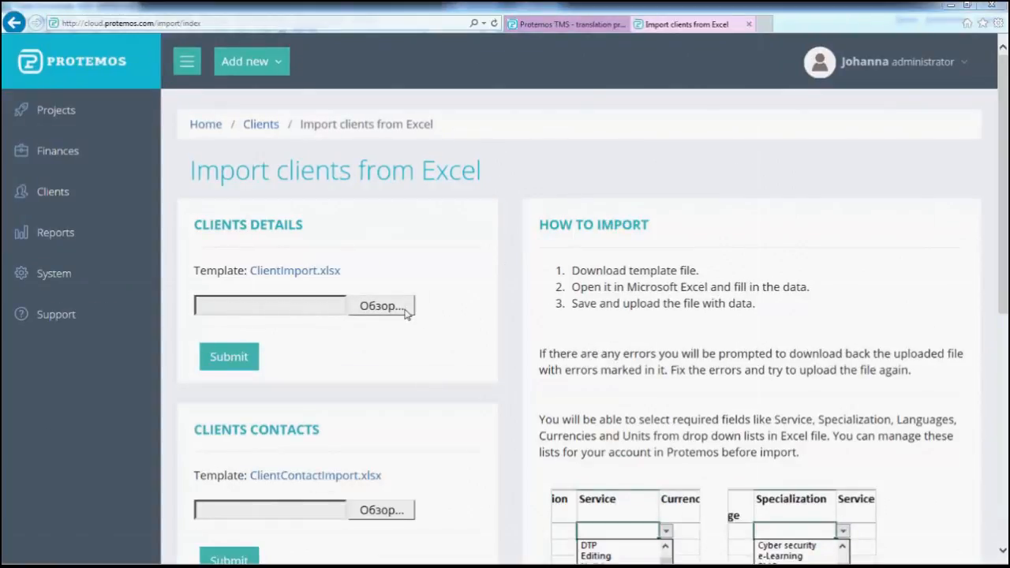
pyautogui.click(404, 312)
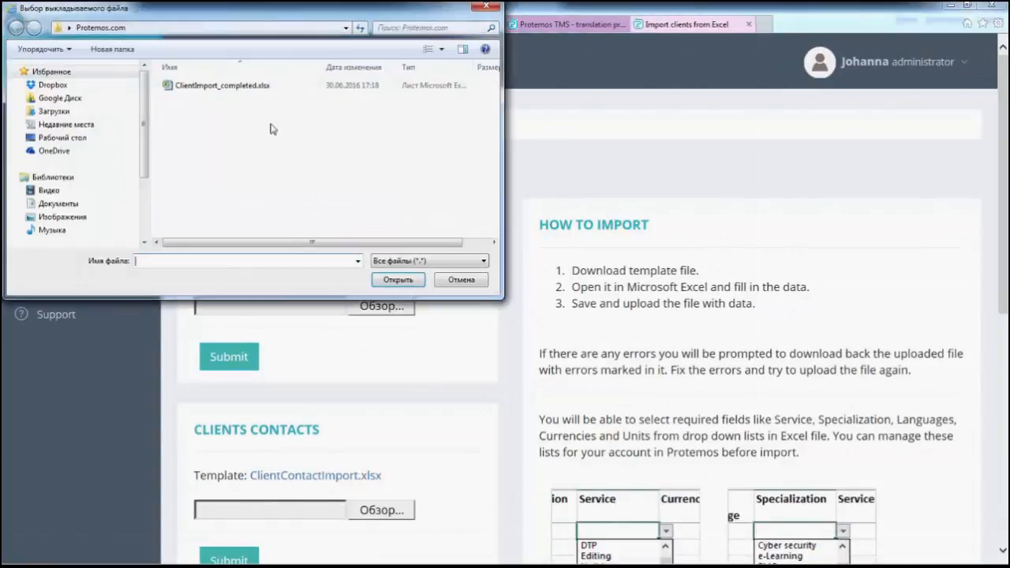
pyautogui.click(246, 87)
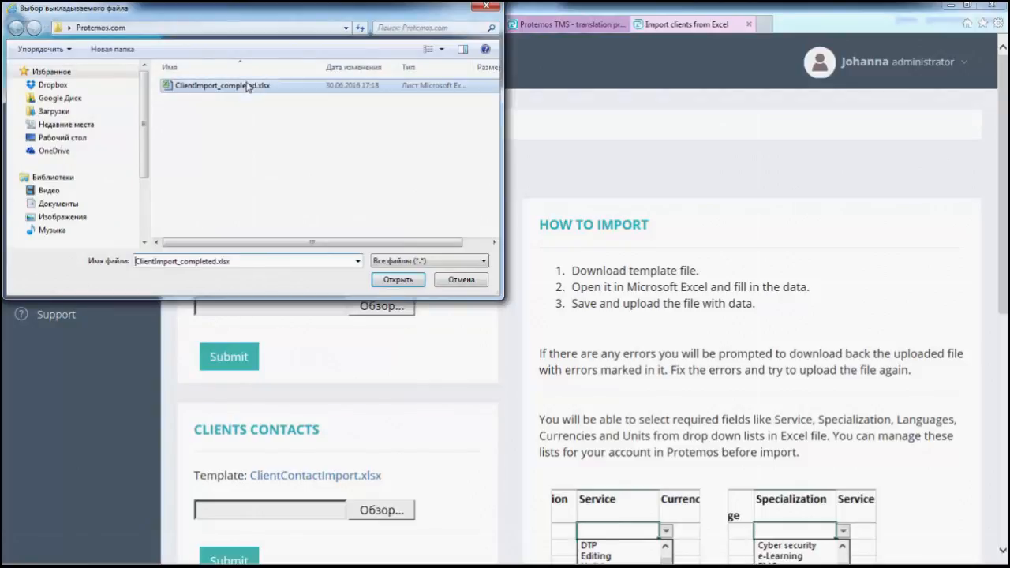
pyautogui.click(397, 280)
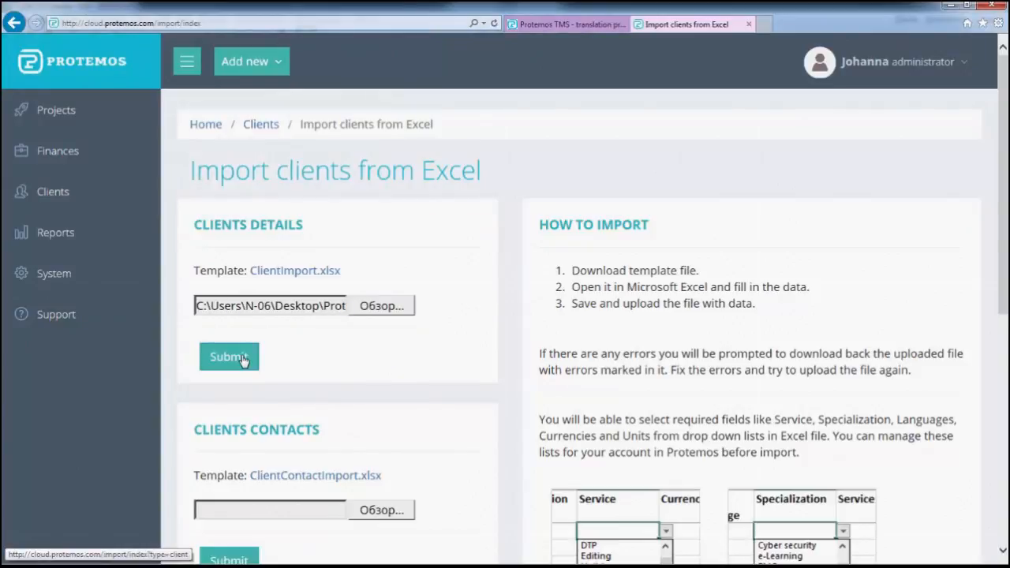
pyautogui.click(243, 360)
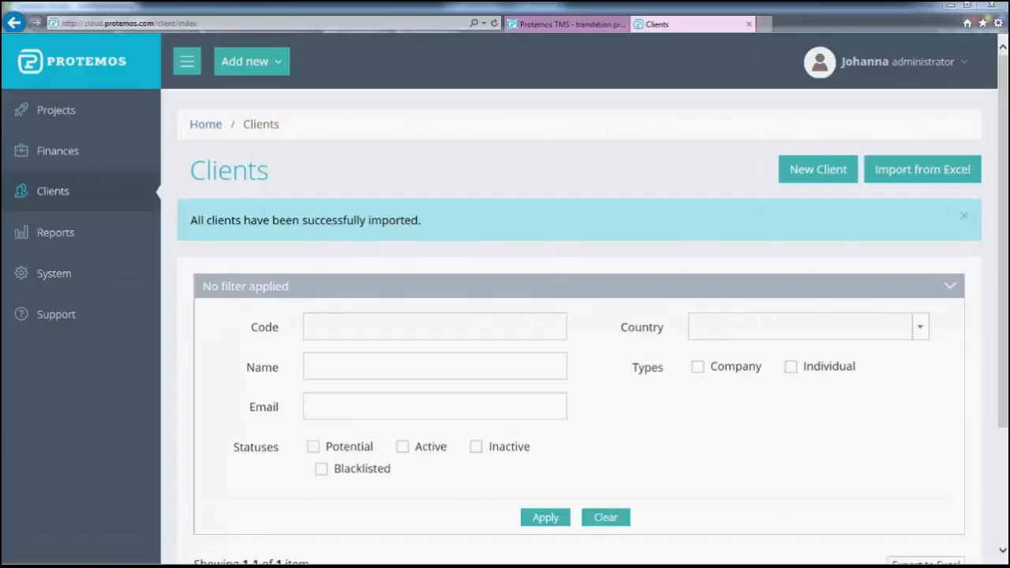
# Start a new project named 'New Project' with the English–Russian language pair
pyautogui.click(274, 63)
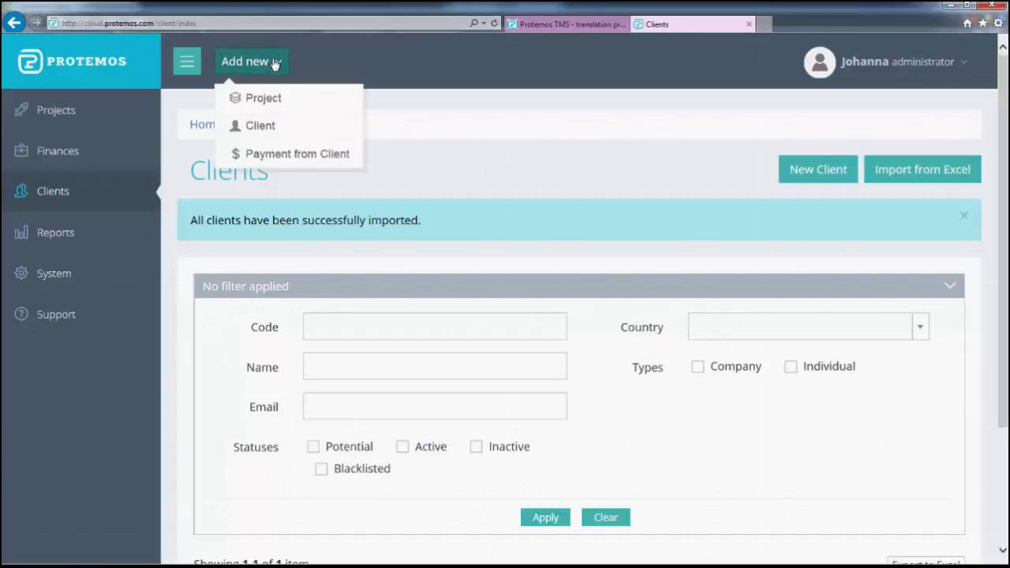
pyautogui.click(268, 98)
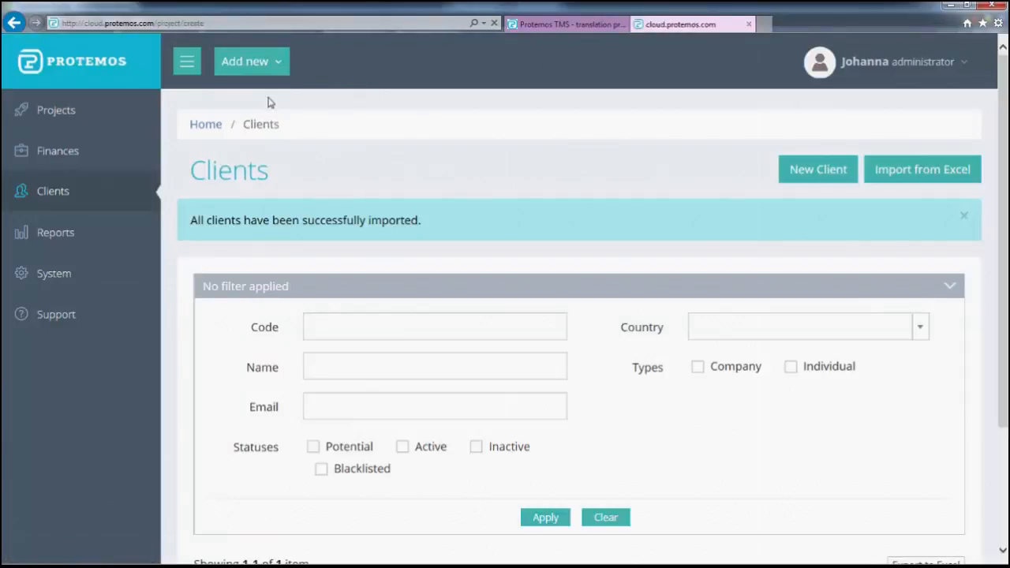
pyautogui.click(337, 278)
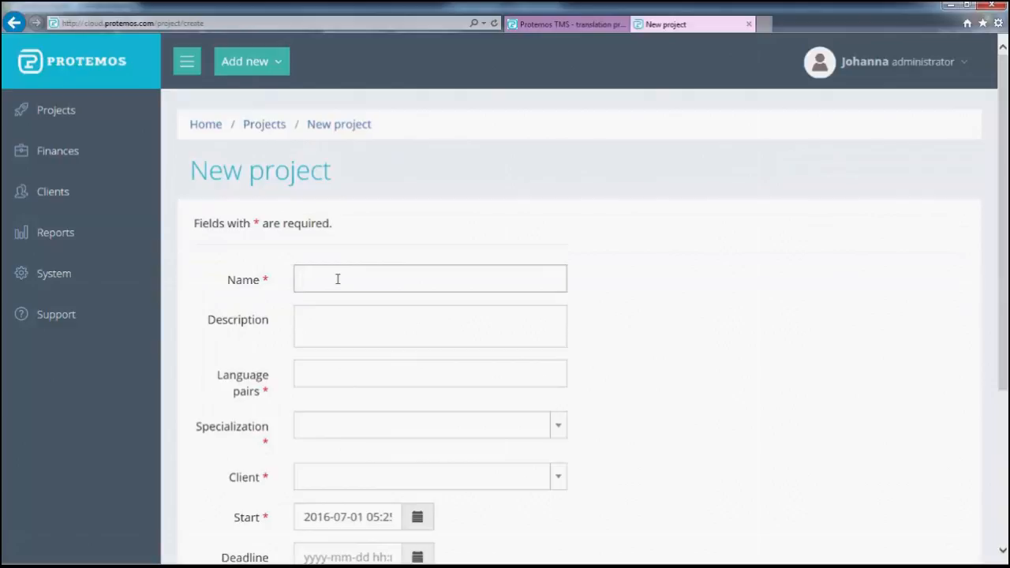
pyautogui.write('New Project')
pyautogui.click(327, 381)
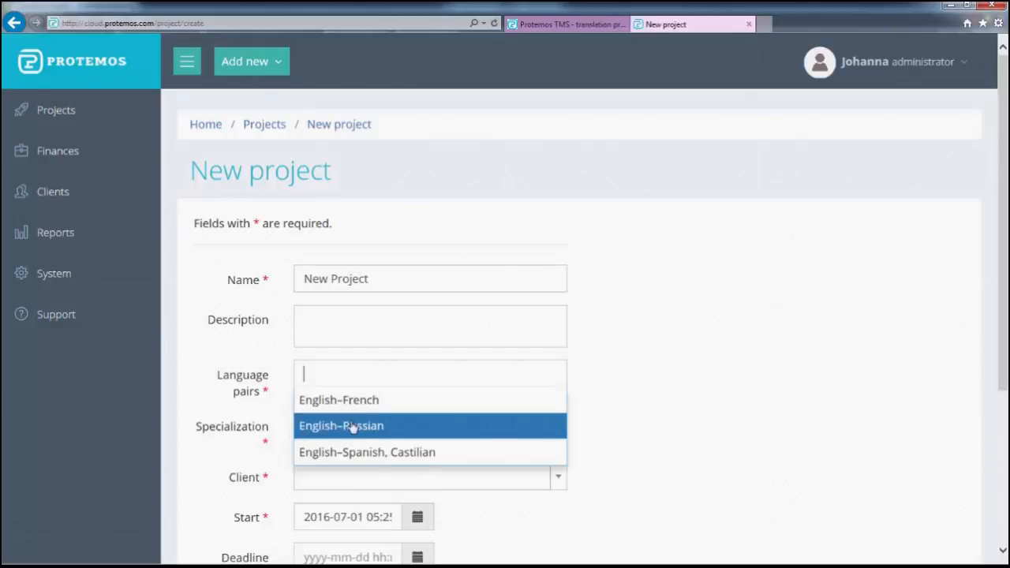
pyautogui.click(343, 424)
pyautogui.scroll(-3, 270, 379)
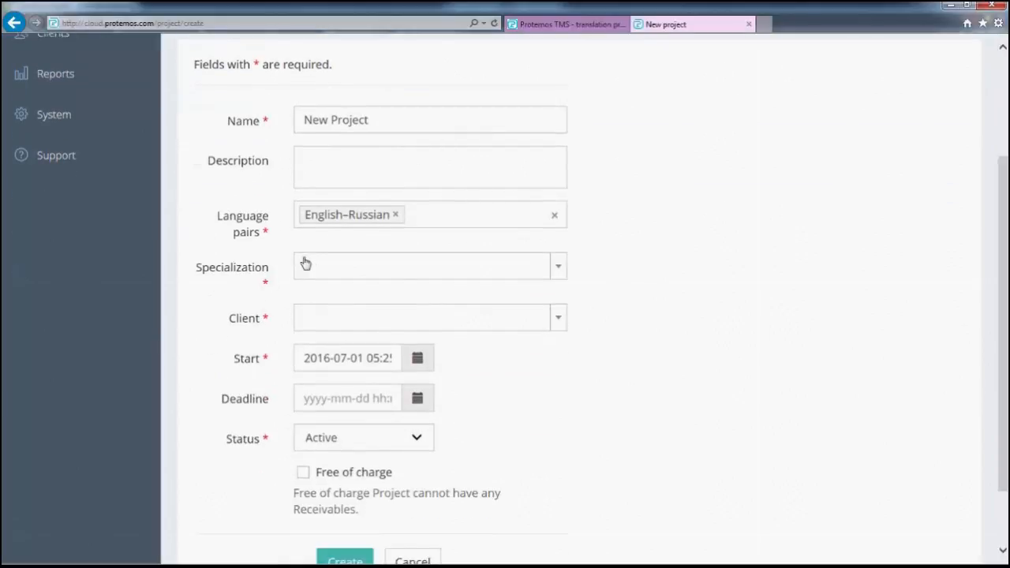
pyautogui.click(319, 269)
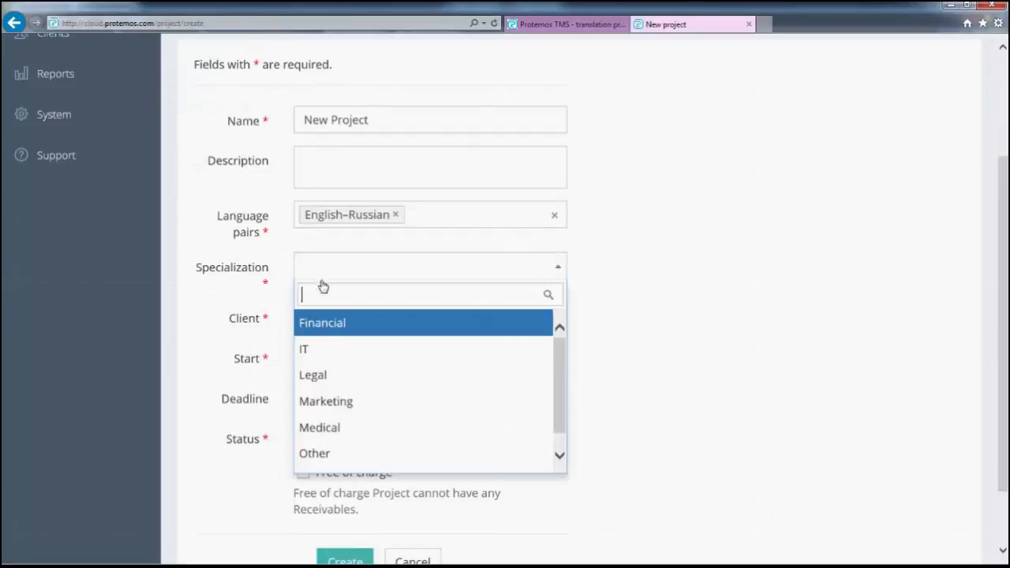
pyautogui.click(350, 455)
pyautogui.scroll(-2, 213, 367)
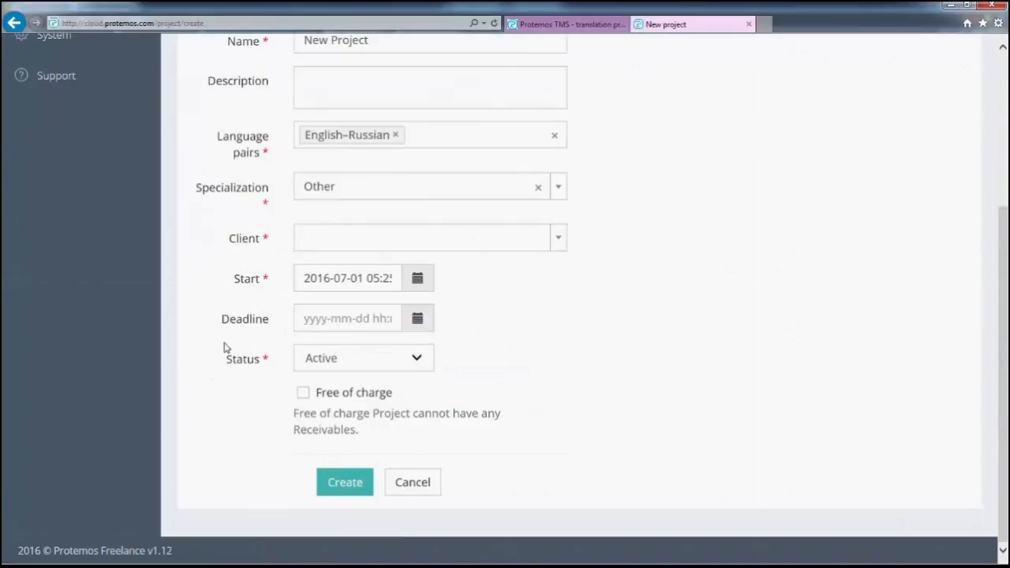
pyautogui.click(320, 245)
pyautogui.click(337, 295)
pyautogui.click(339, 319)
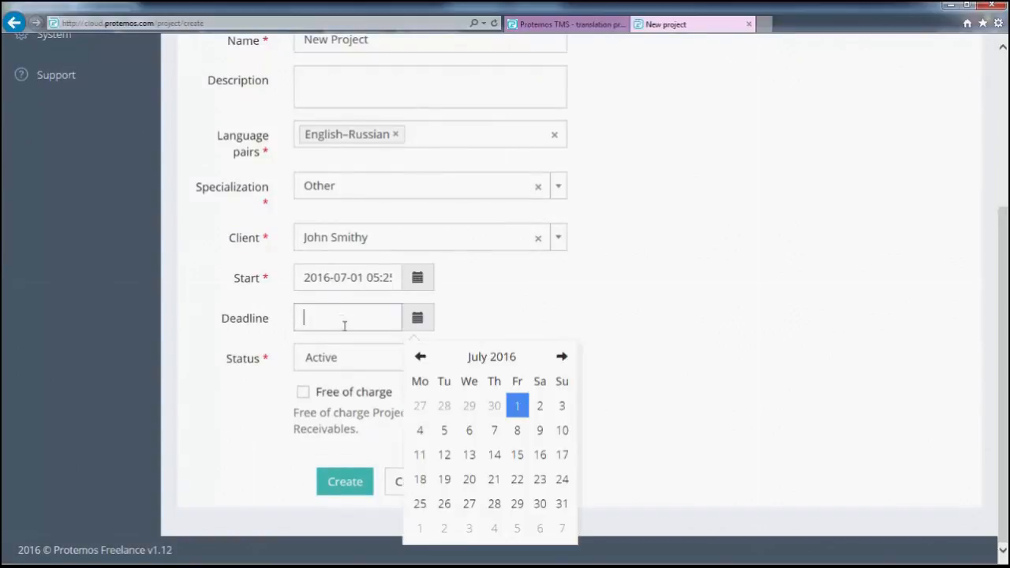
pyautogui.click(431, 429)
pyautogui.click(511, 439)
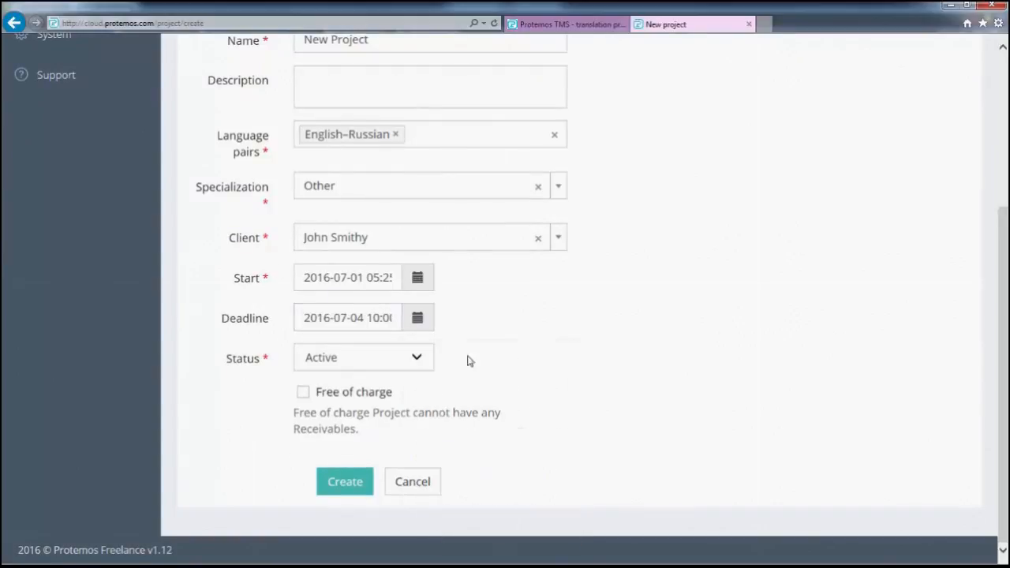
pyautogui.click(347, 483)
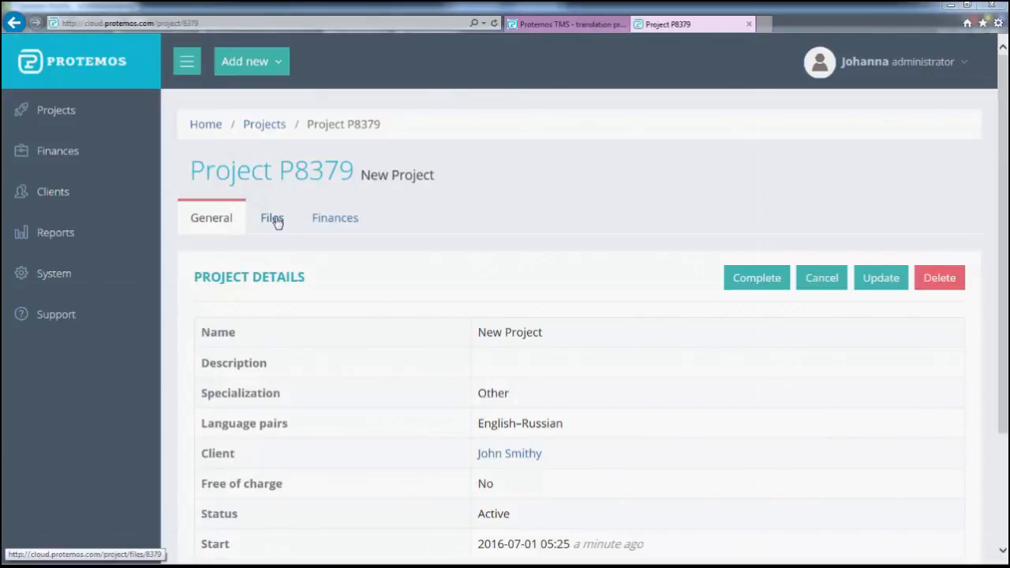
# Upload New project.ppt as the project's input file, then view its Finances page
pyautogui.click(277, 223)
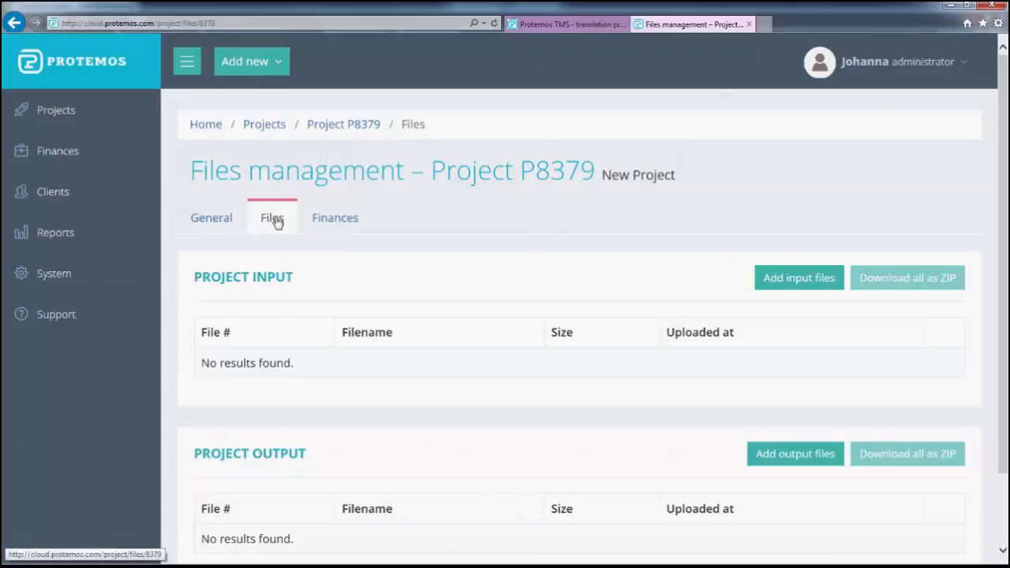
pyautogui.click(807, 282)
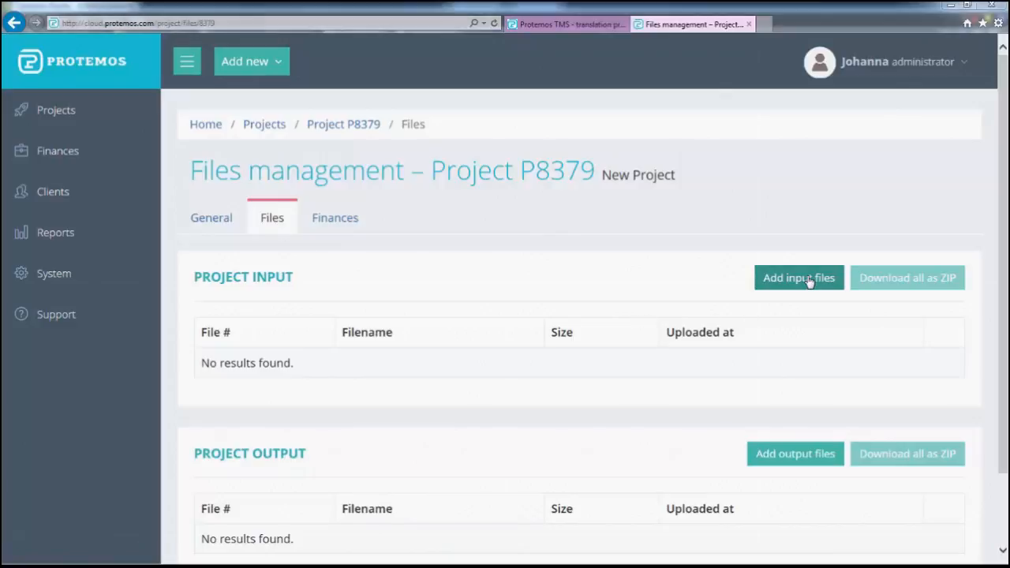
pyautogui.click(194, 99)
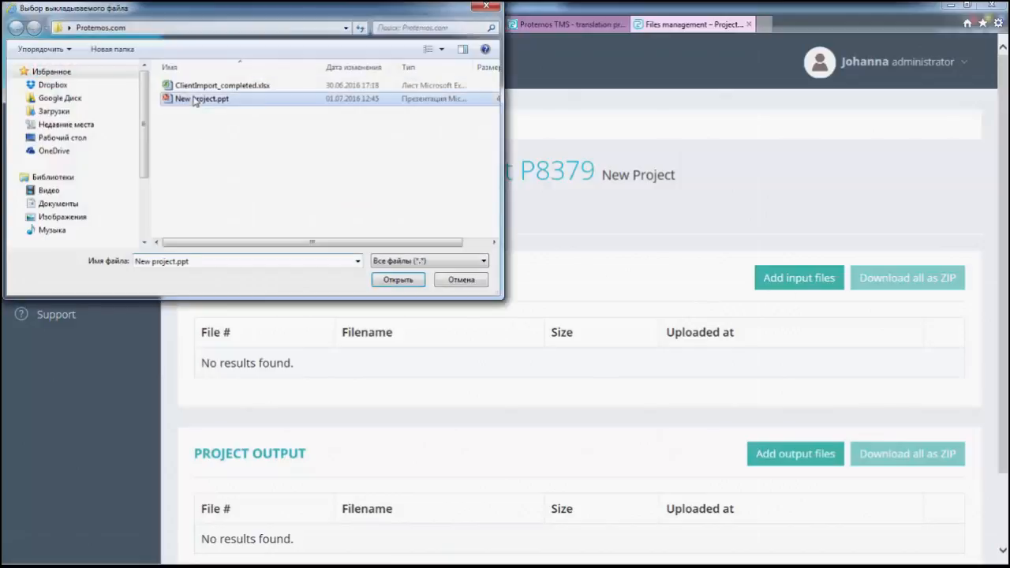
pyautogui.click(398, 280)
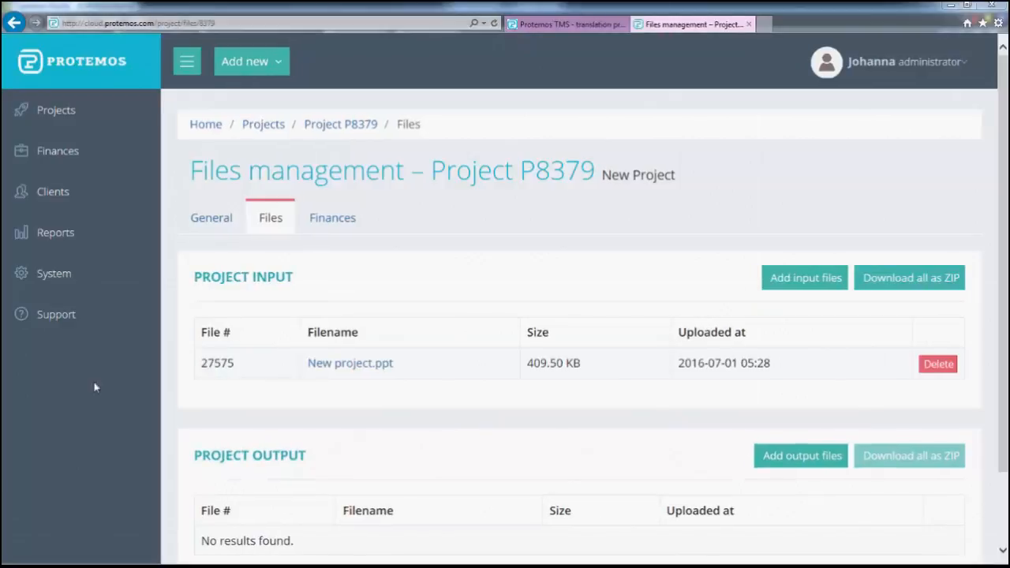
pyautogui.click(330, 226)
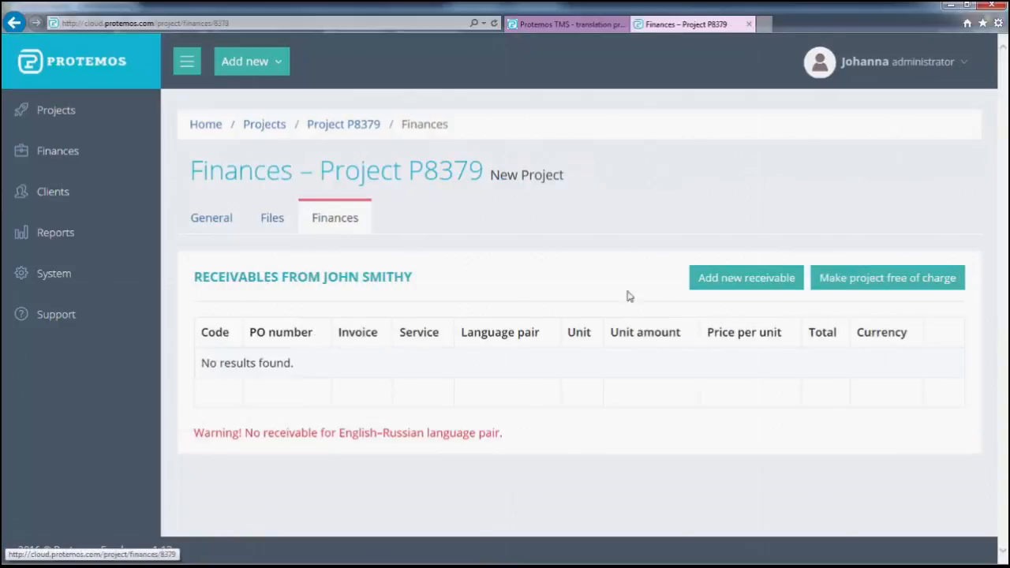
# Start a new receivable for project P8379: Translation service, 3000 words
pyautogui.click(714, 284)
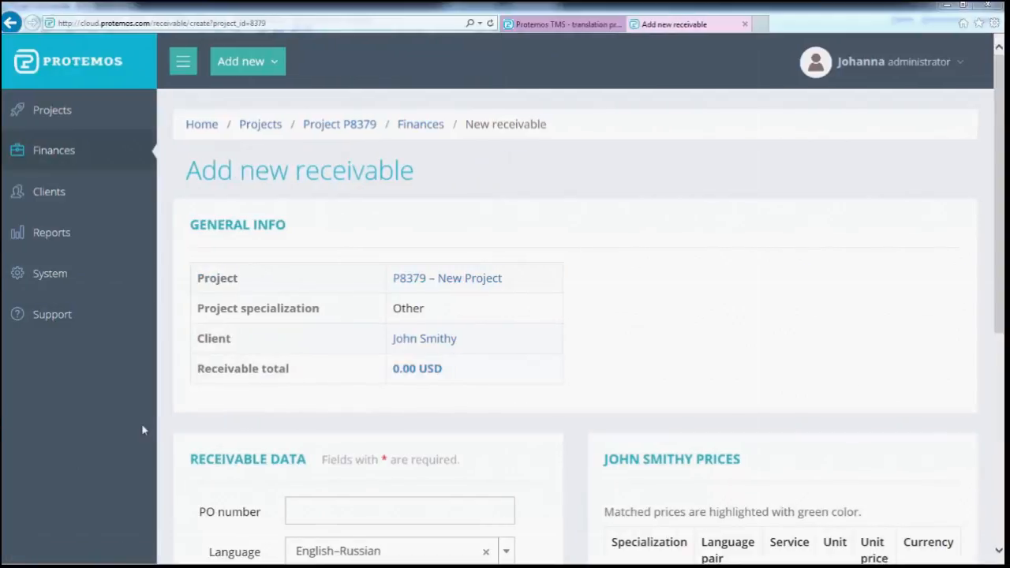
pyautogui.scroll(-3, 143, 429)
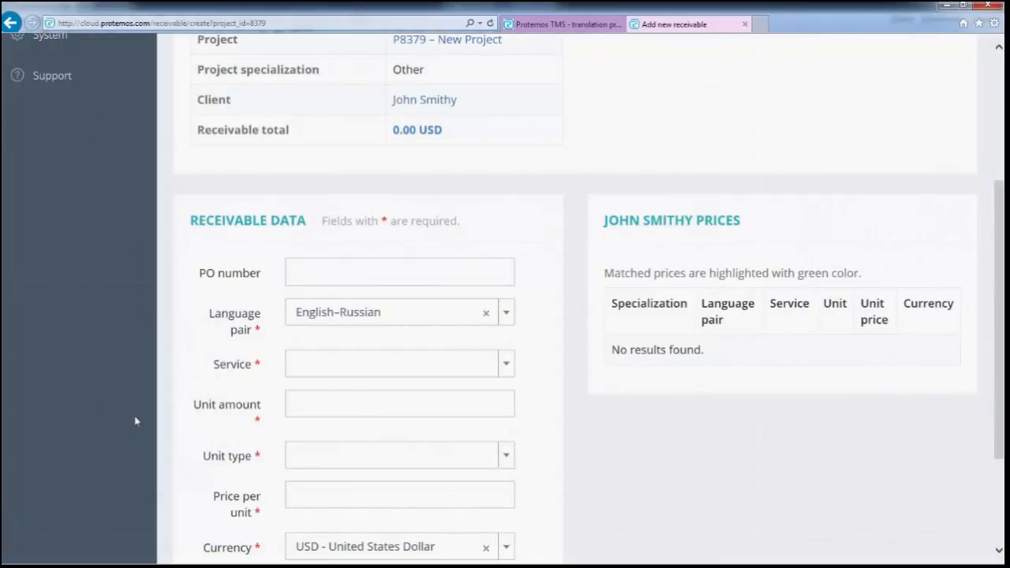
pyautogui.click(321, 372)
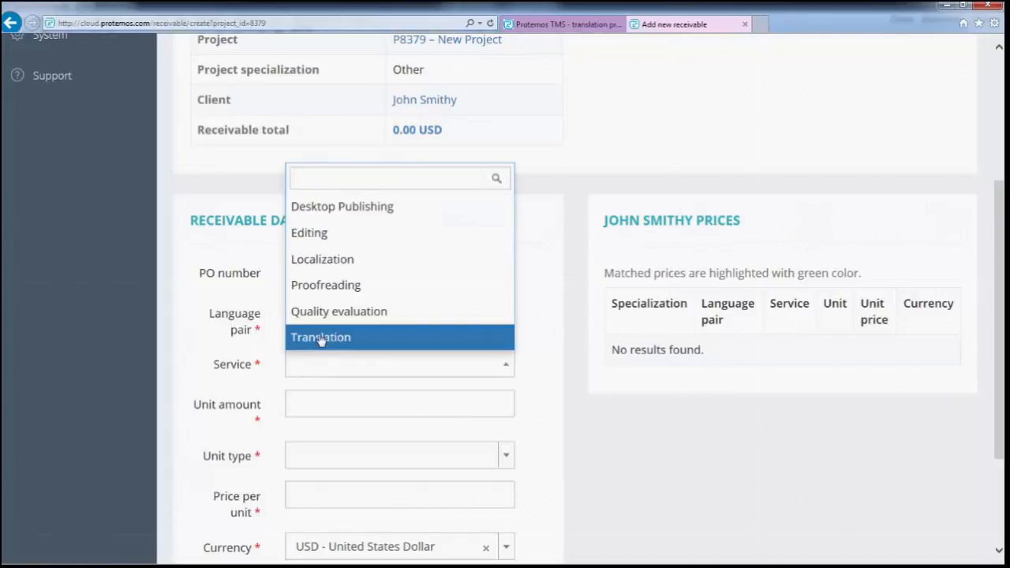
pyautogui.click(320, 338)
pyautogui.click(318, 403)
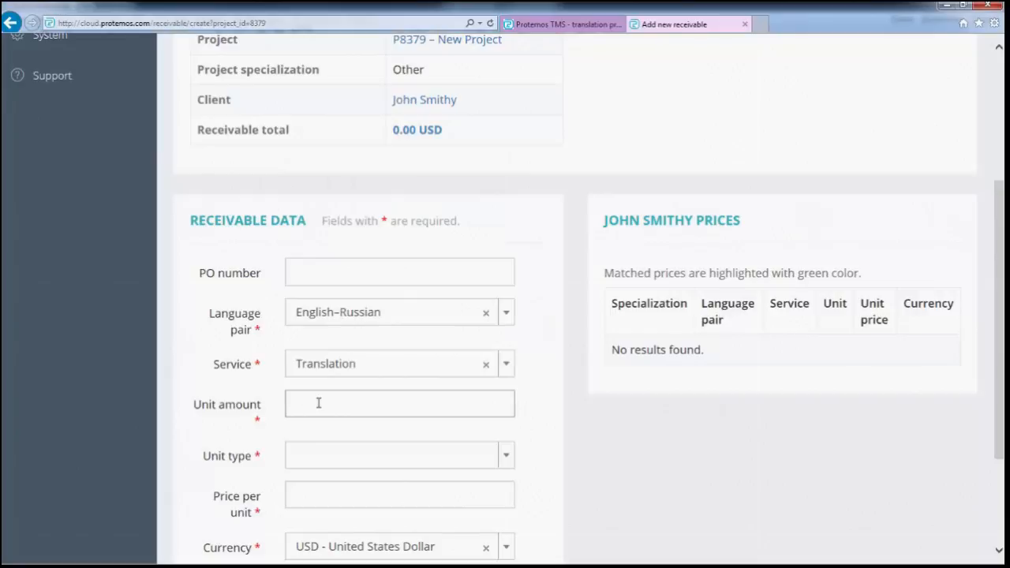
pyautogui.write('3000')
pyautogui.click(335, 466)
pyautogui.click(323, 430)
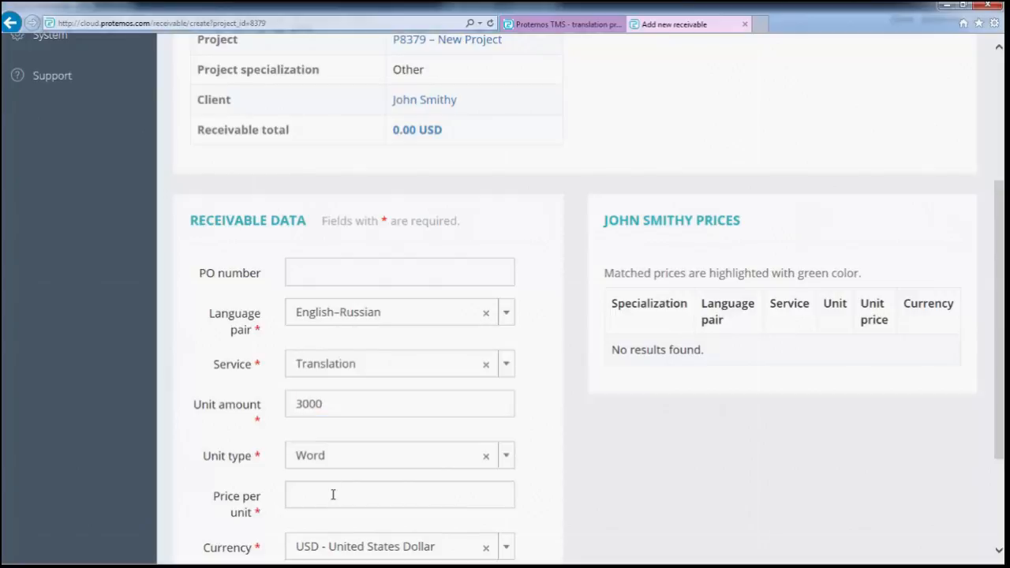
# Set price per unit 0.04, add it to the client's price list, and create receivable RC10033
pyautogui.click(333, 494)
pyautogui.write('0')
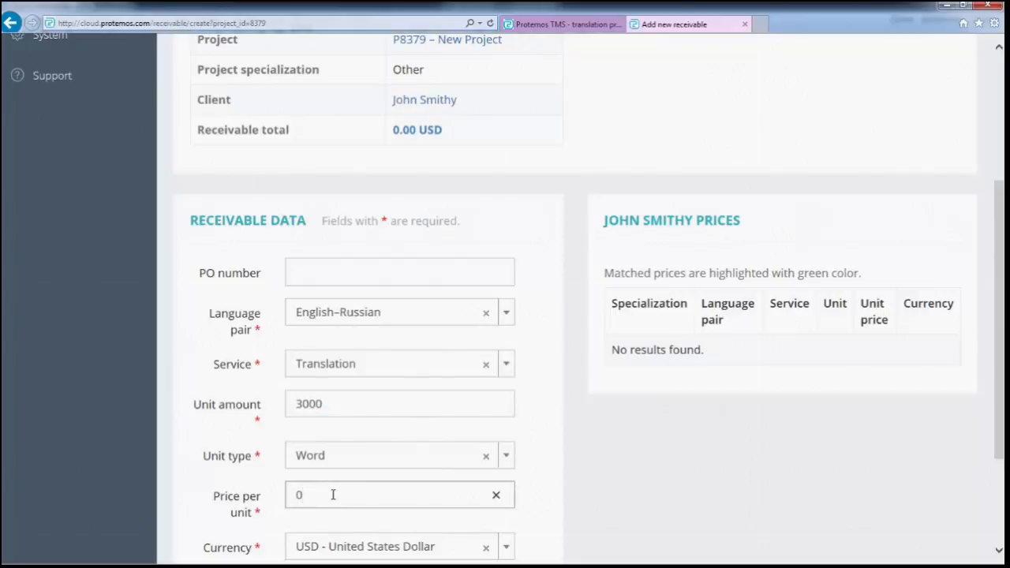
pyautogui.write('.04')
pyautogui.click(198, 484)
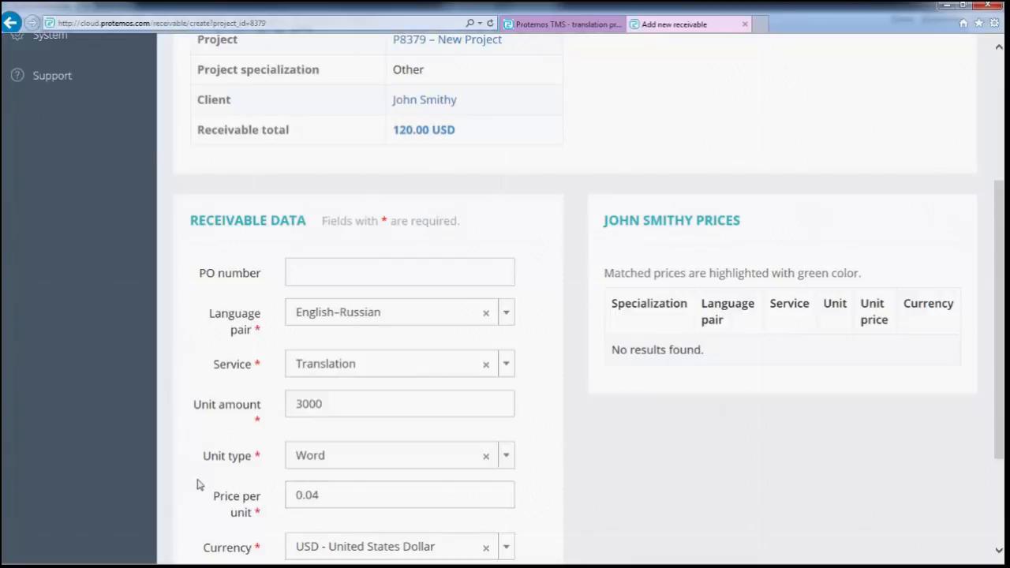
pyautogui.scroll(-1, 197, 483)
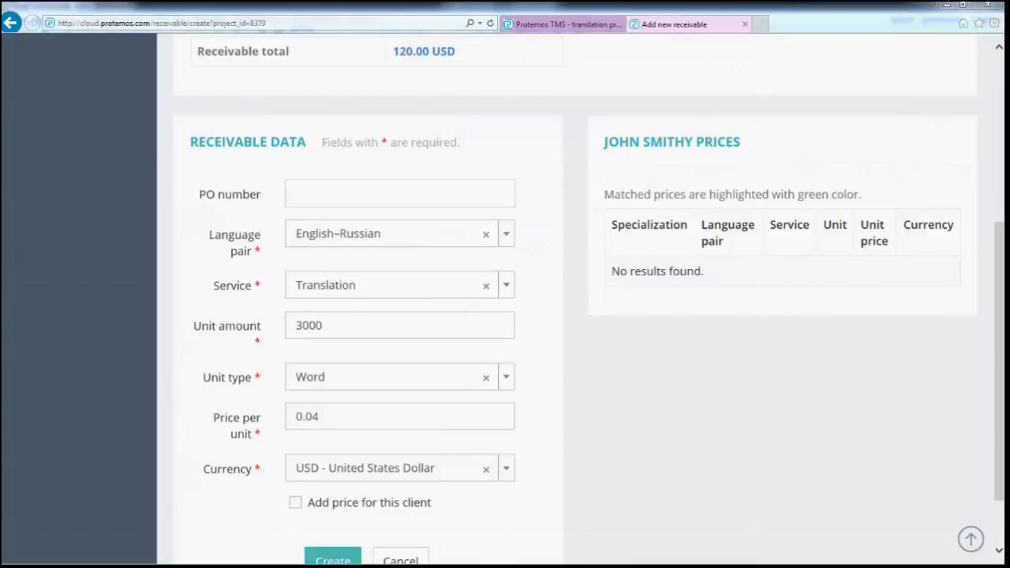
pyautogui.click(296, 505)
pyautogui.scroll(-1, 273, 495)
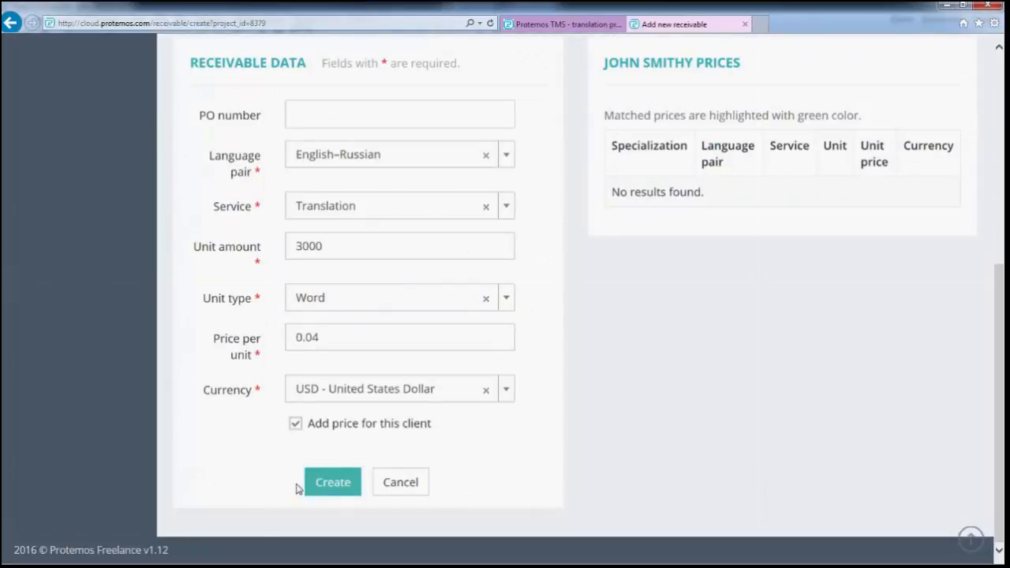
pyautogui.click(335, 490)
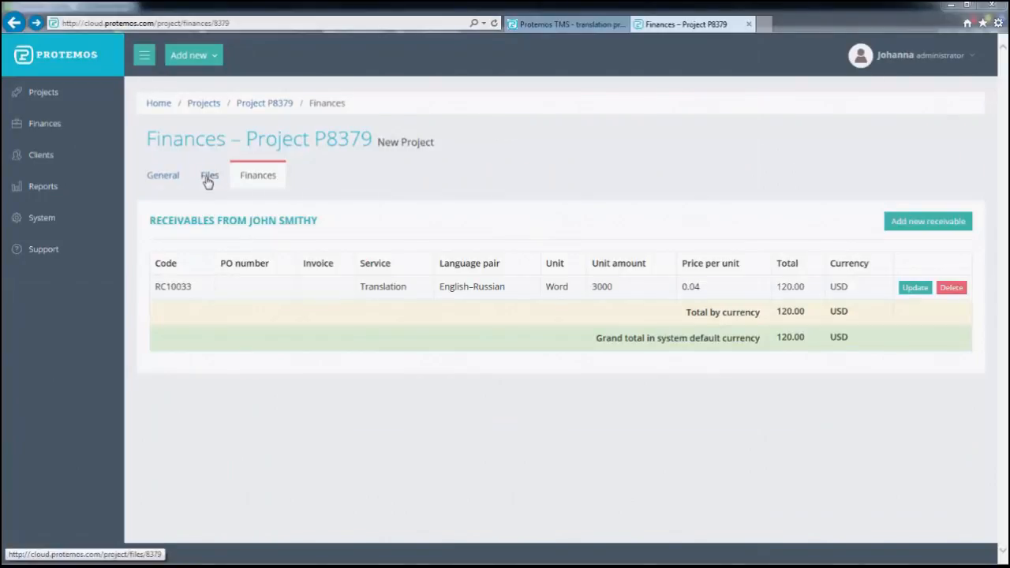
# Upload New project_completed.ppt as P8379's output file and mark the project Completed
pyautogui.click(209, 176)
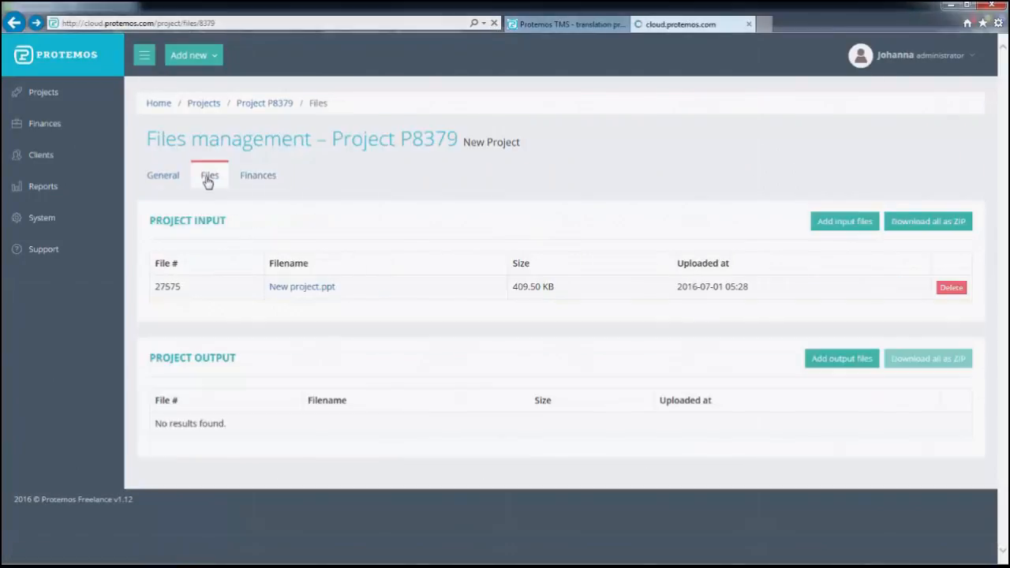
pyautogui.click(841, 359)
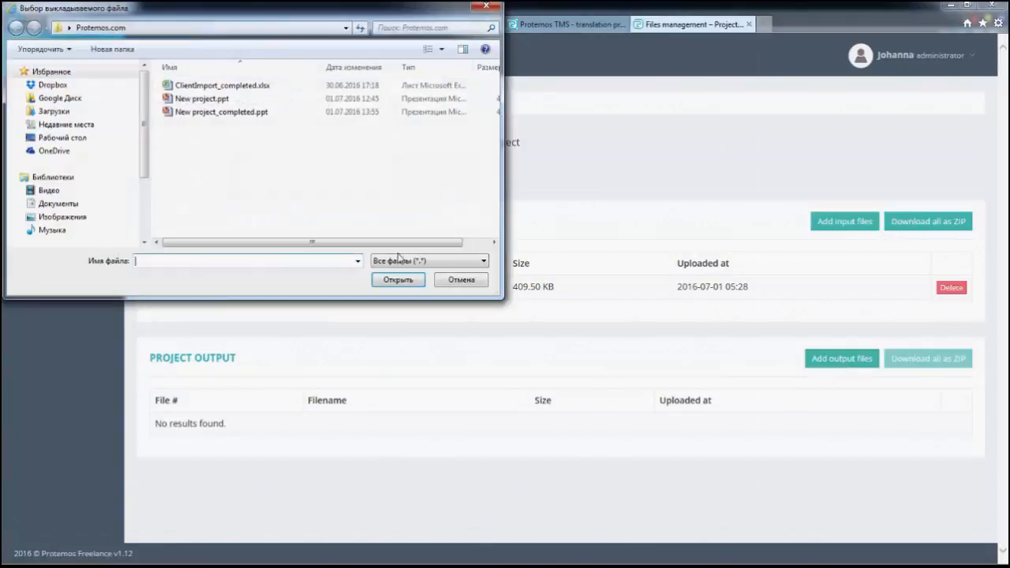
pyautogui.click(221, 112)
pyautogui.click(398, 279)
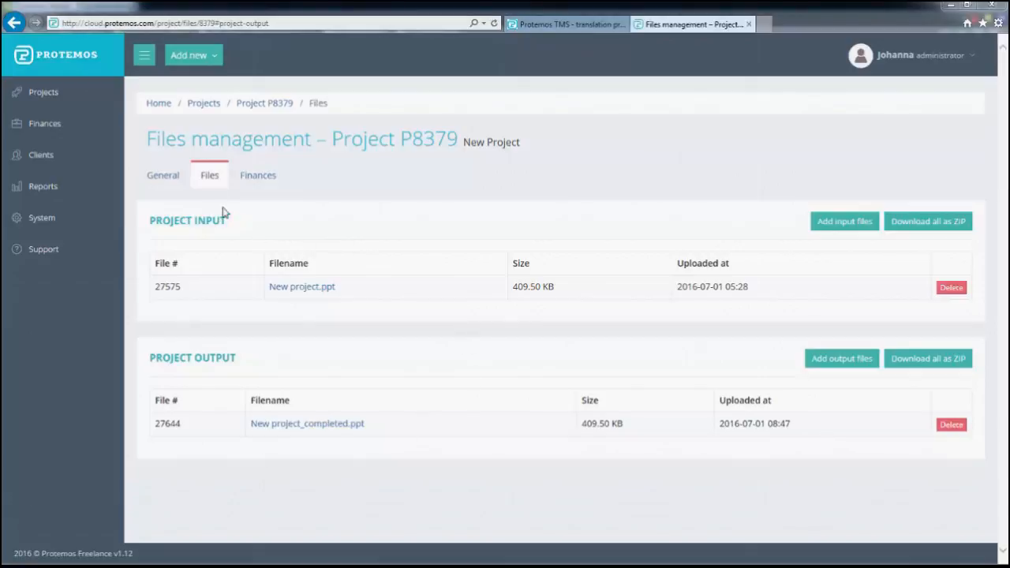
pyautogui.click(160, 177)
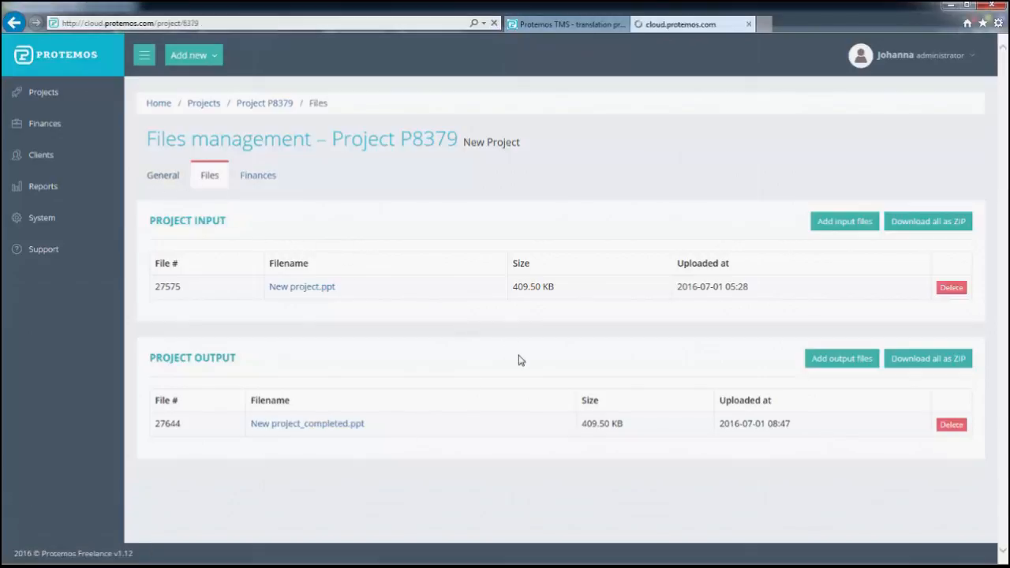
pyautogui.click(812, 227)
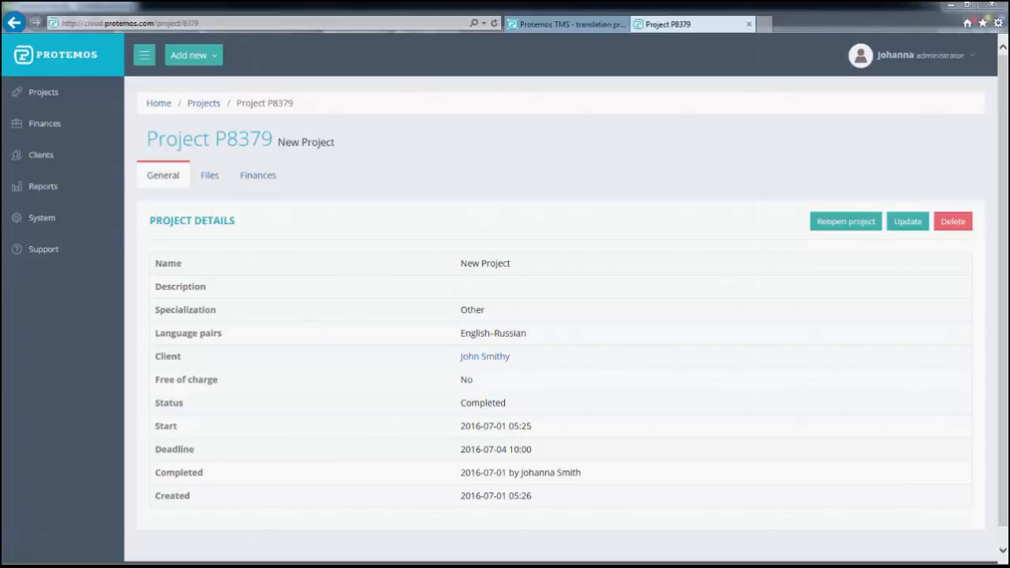
# Make the PayPal account the account's default payment method, then open the individual client's page
pyautogui.moveTo(74, 126)
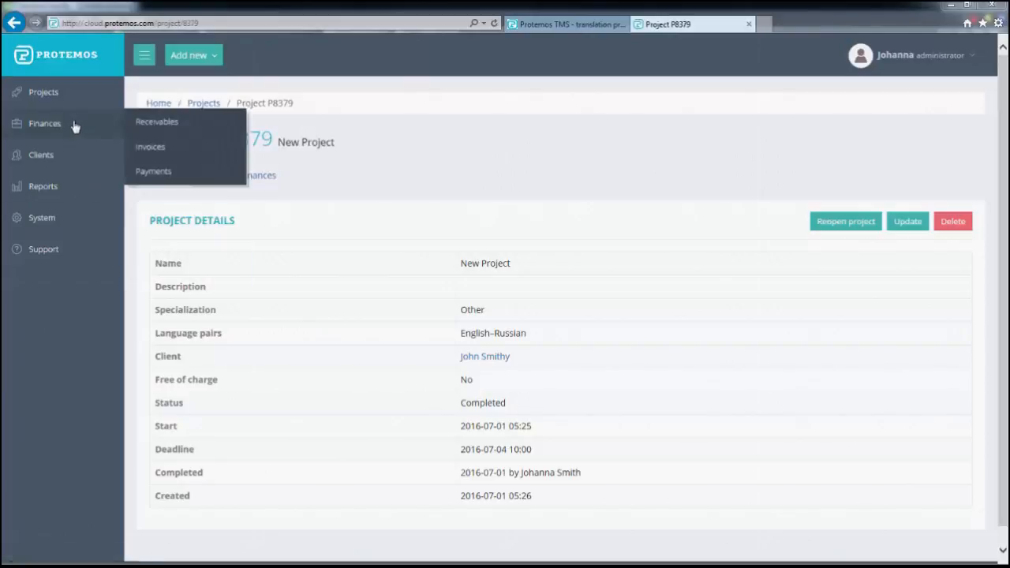
pyautogui.click(152, 125)
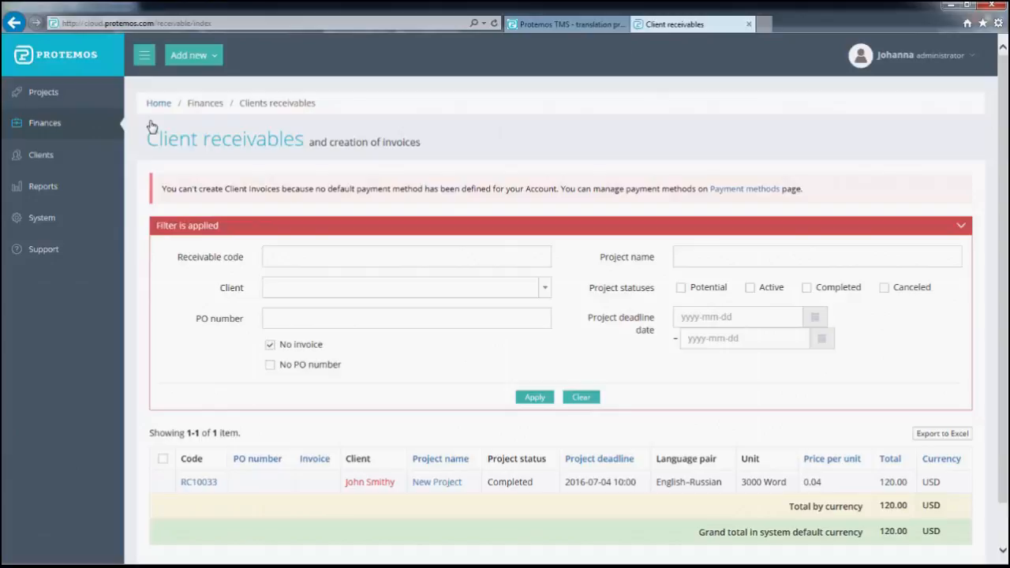
pyautogui.moveTo(88, 220)
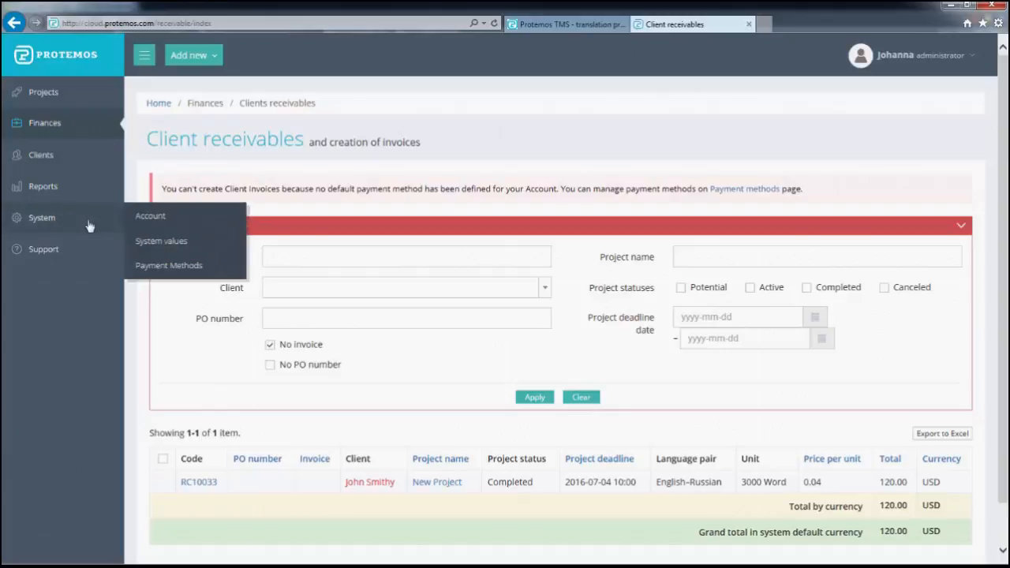
pyautogui.click(165, 269)
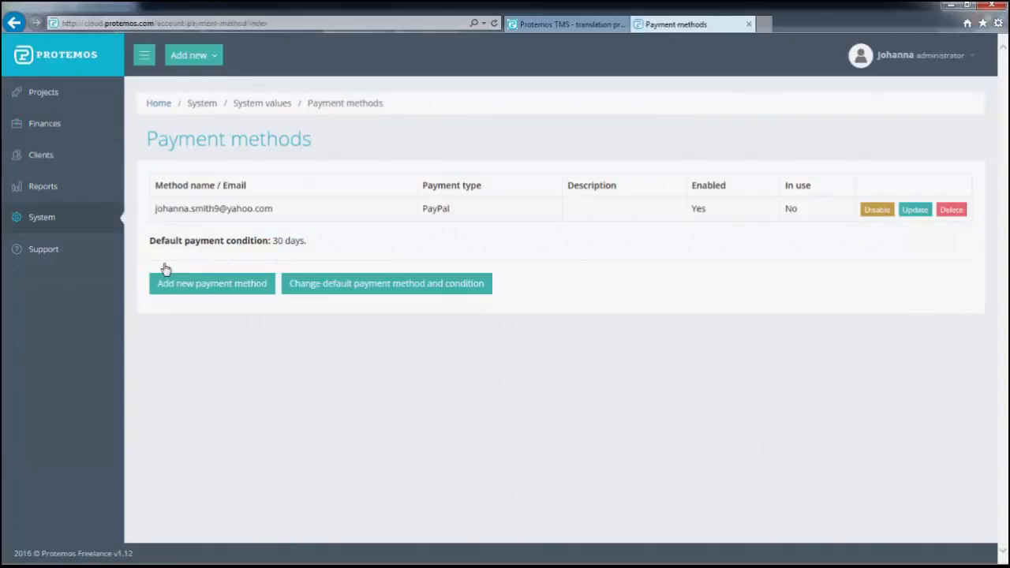
pyautogui.click(369, 290)
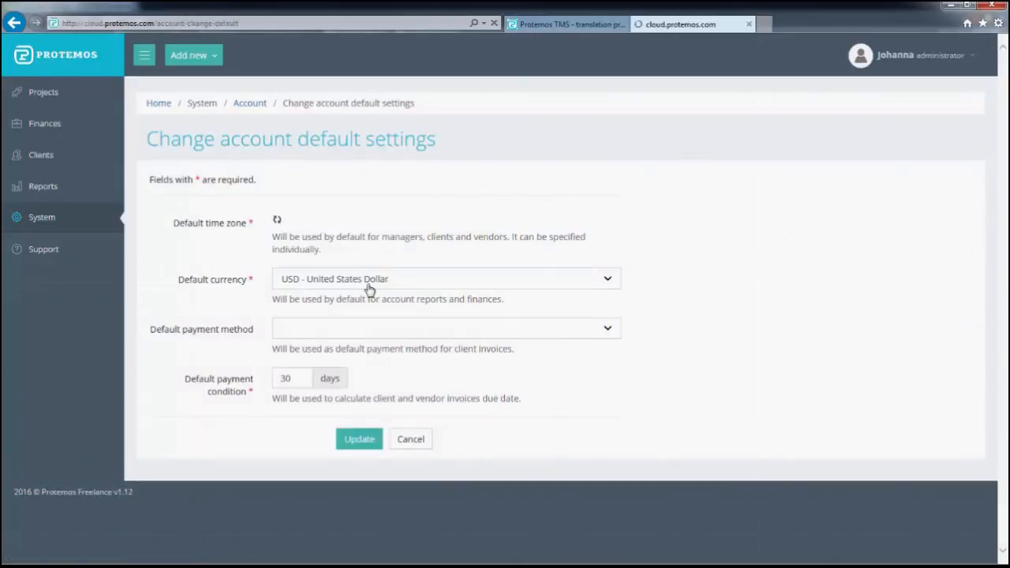
pyautogui.click(359, 334)
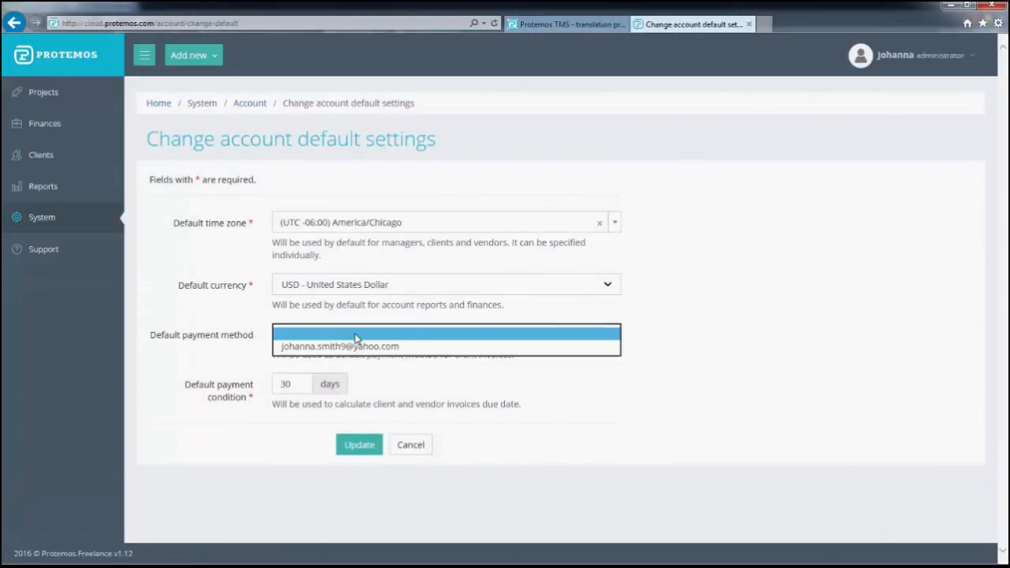
pyautogui.click(359, 346)
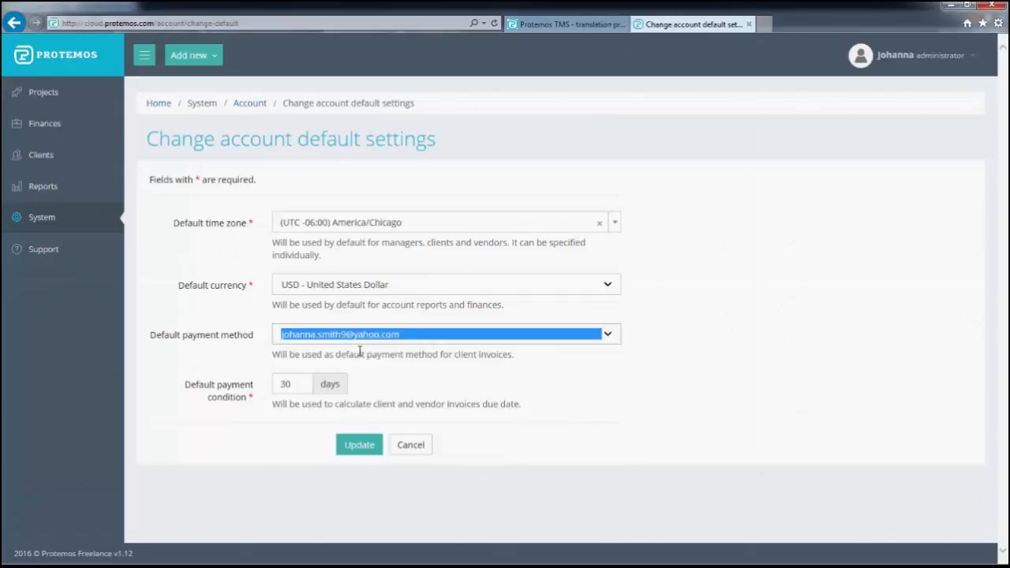
pyautogui.click(357, 447)
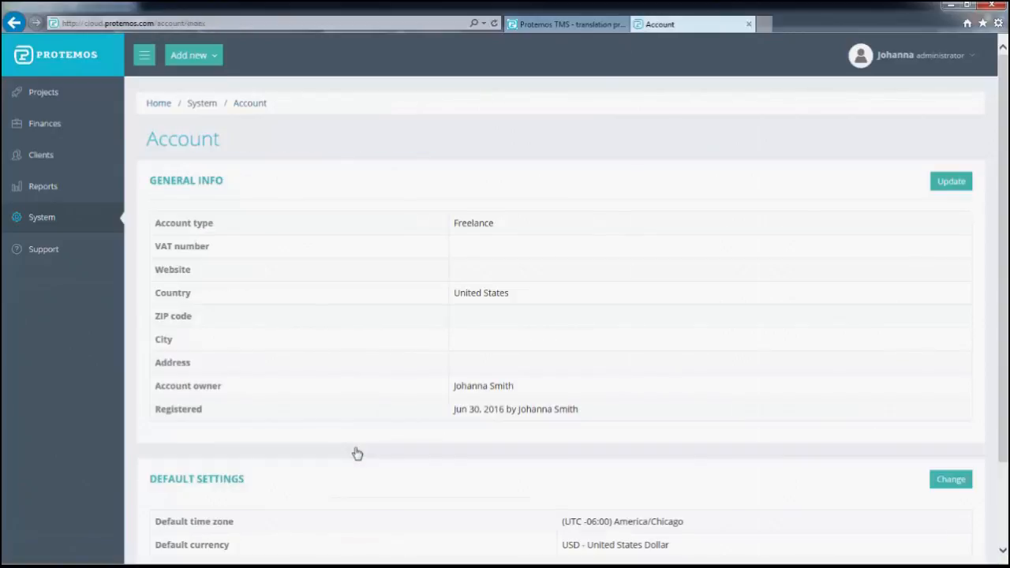
pyautogui.click(43, 151)
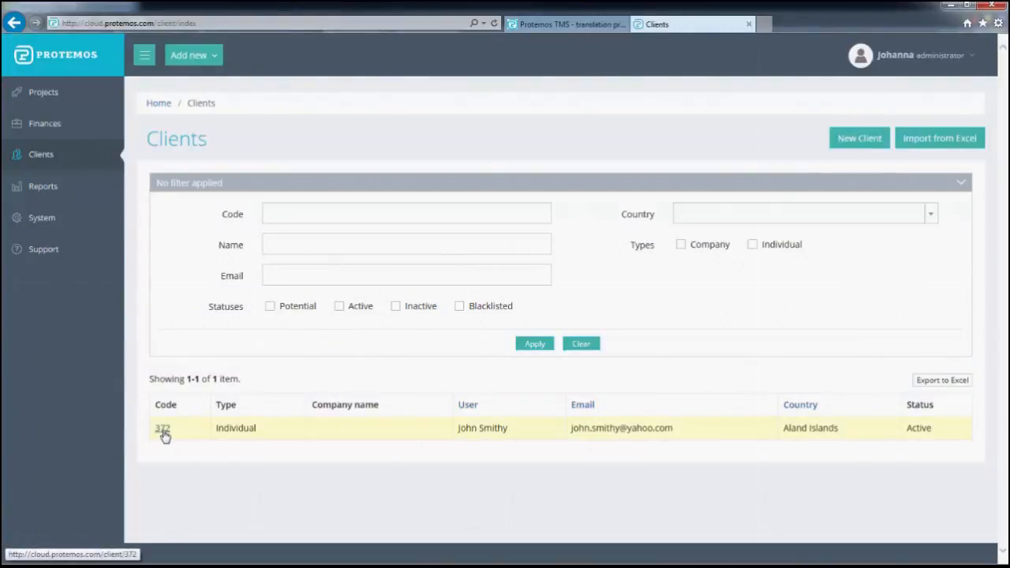
pyautogui.click(163, 433)
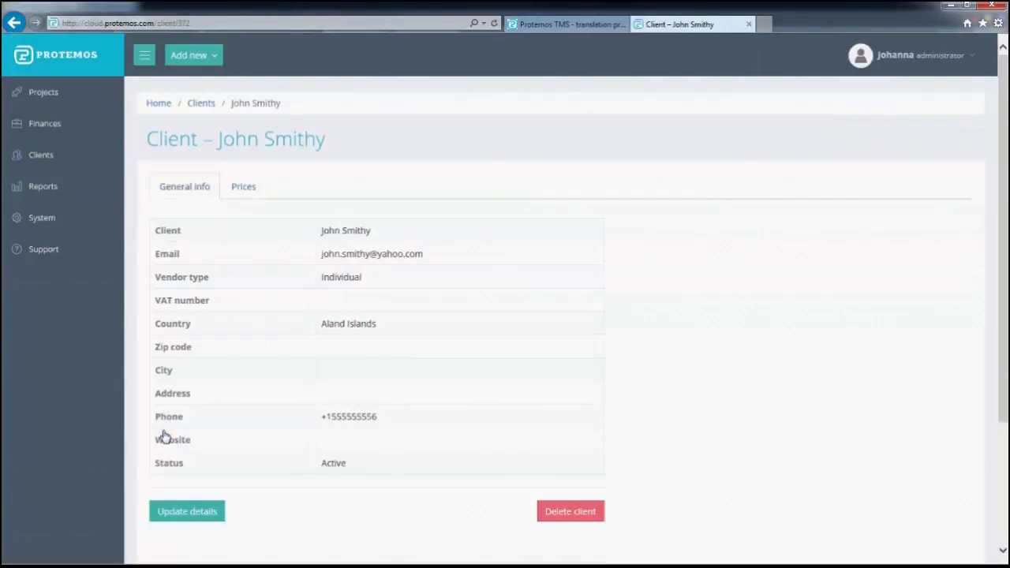
# Set the individual client's default payment method to the PayPal account
pyautogui.scroll(-3, 230, 443)
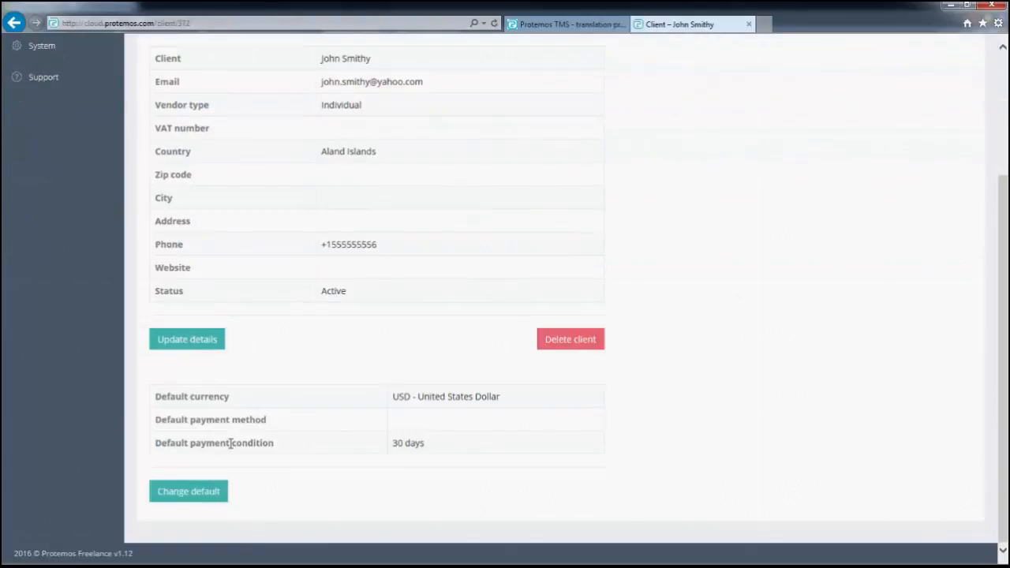
pyautogui.click(207, 493)
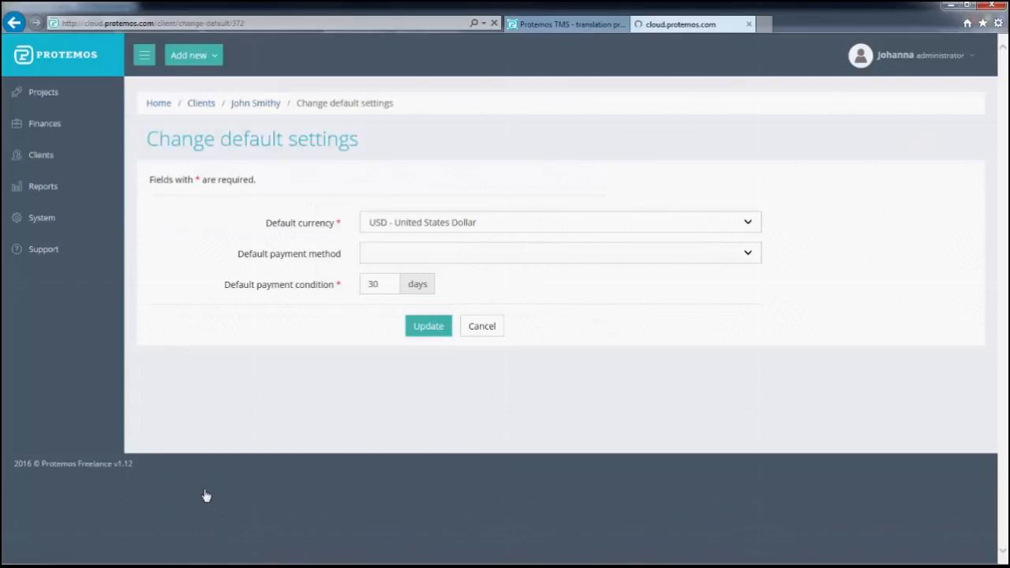
pyautogui.click(403, 259)
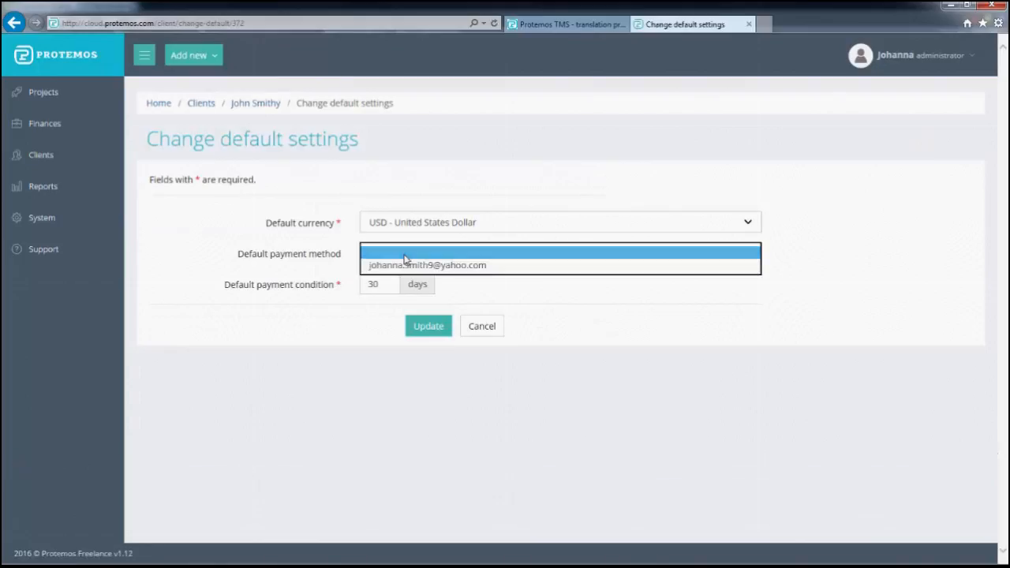
pyautogui.click(408, 265)
pyautogui.click(436, 333)
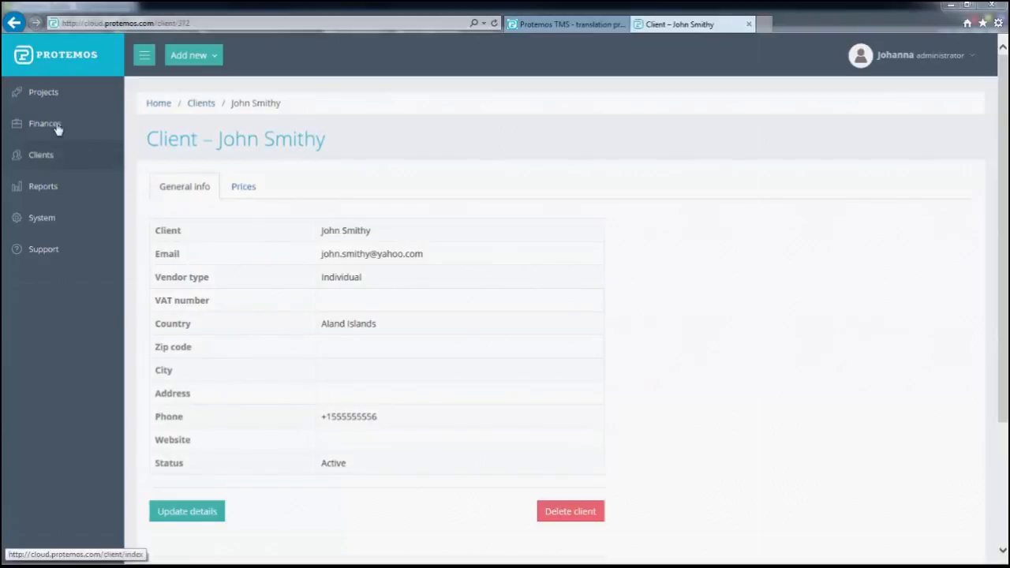
# Invoice receivable RC10033 for 120.00 USD from the client receivables list
pyautogui.moveTo(46, 118)
pyautogui.click(162, 124)
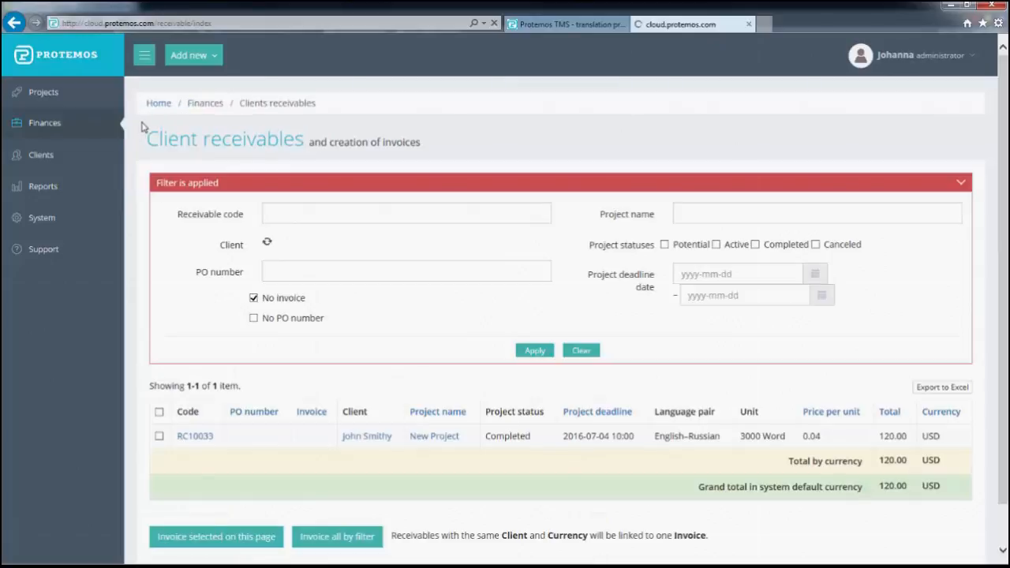
pyautogui.scroll(-1, 287, 317)
pyautogui.click(162, 391)
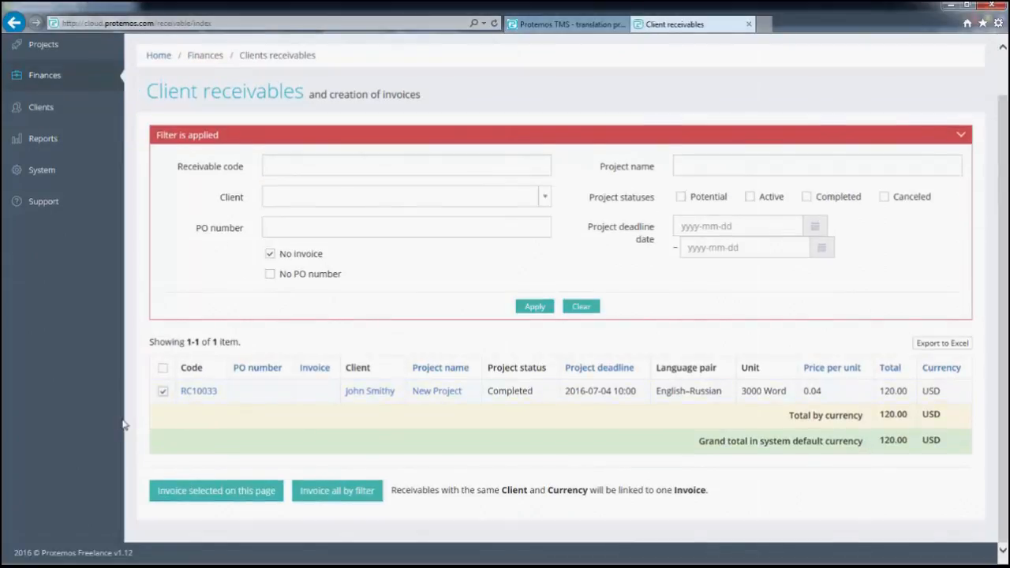
pyautogui.click(225, 502)
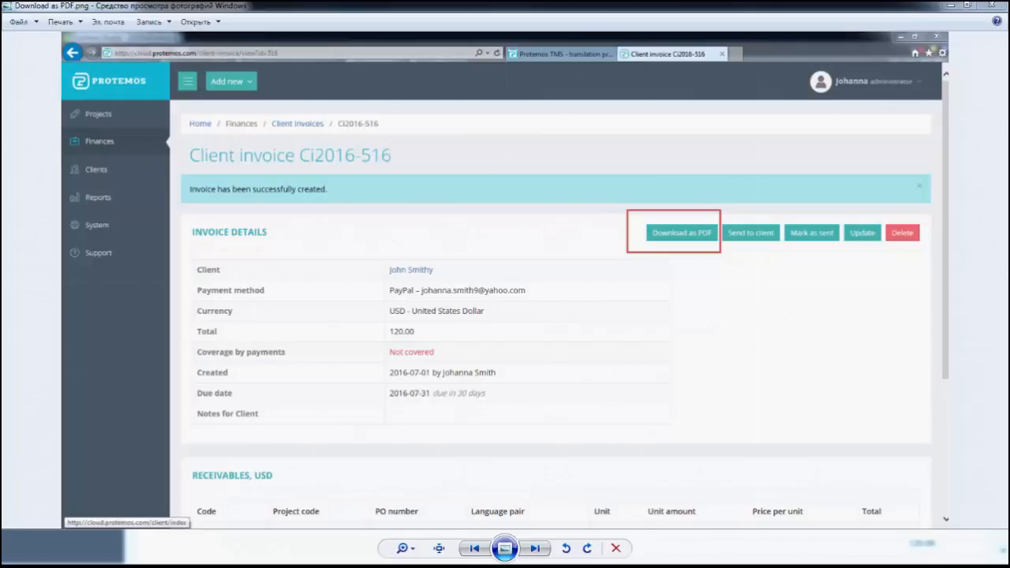
# Advance Photo Viewer from Download as PDF.png through Send to client.png to Mark as sent.png
pyautogui.press('Right')
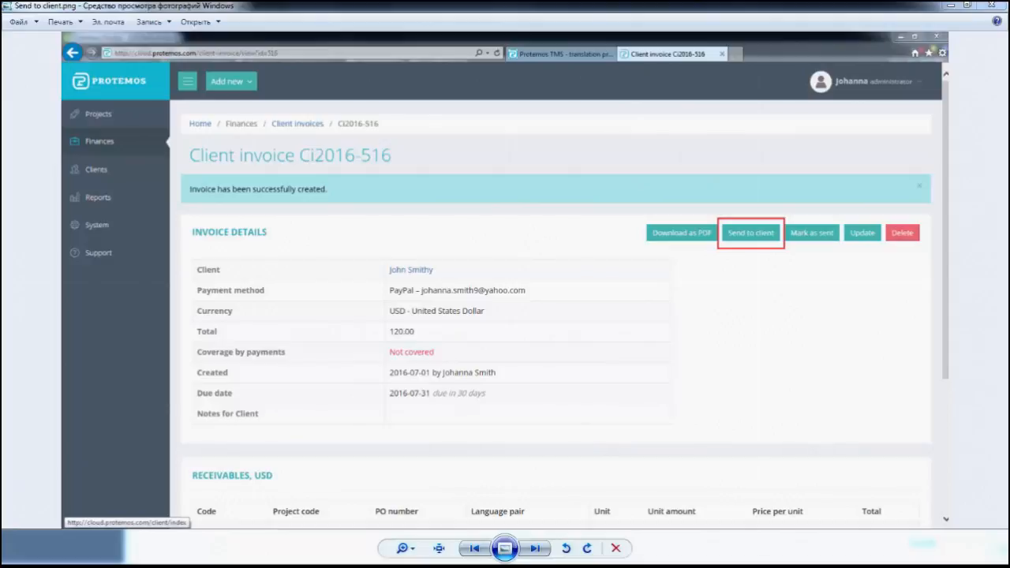
pyautogui.press('Right')
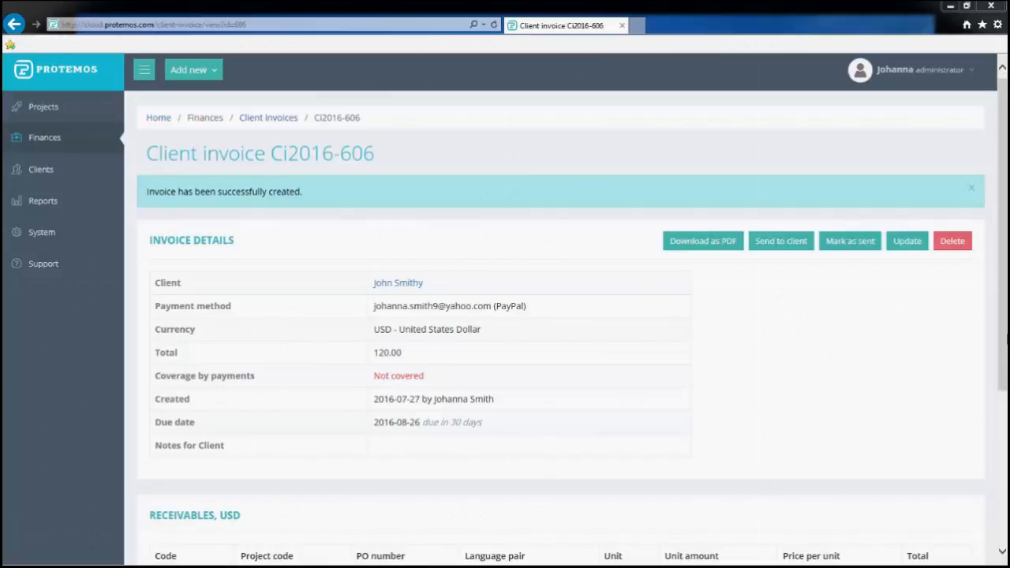
# Record a 120.00 USD payment from the client covering invoice Ci2016-606
pyautogui.click(209, 70)
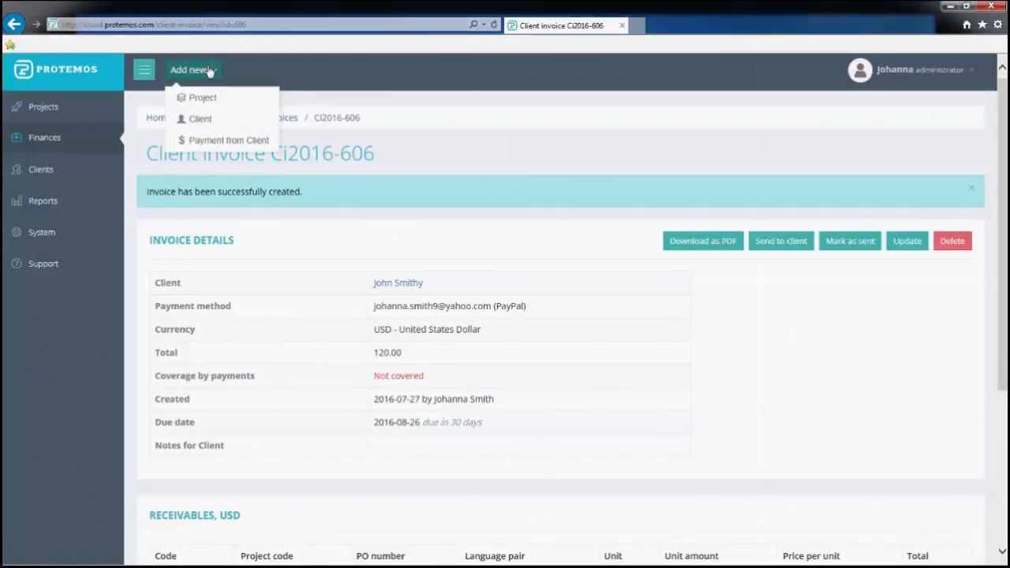
pyautogui.click(221, 141)
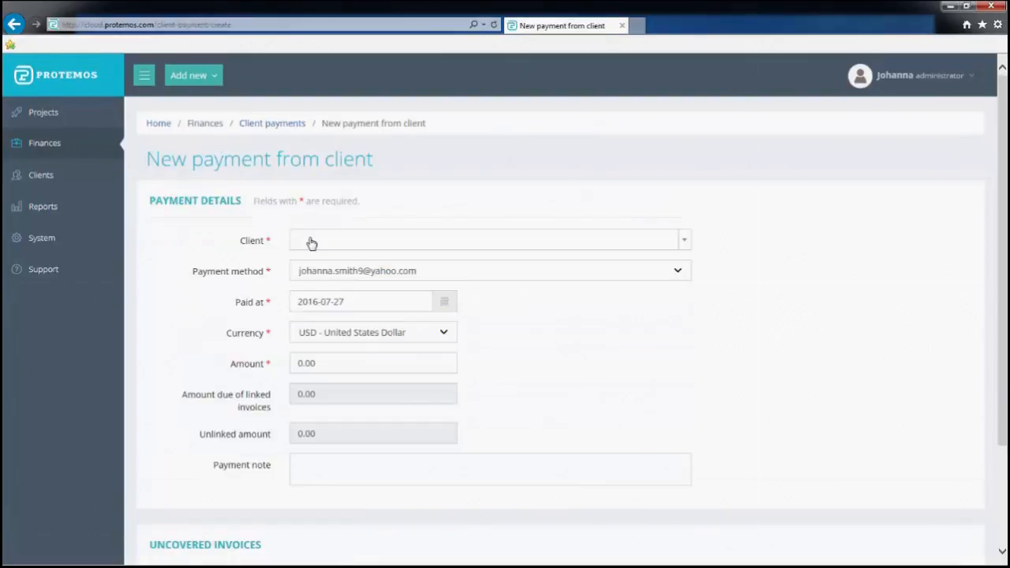
pyautogui.click(311, 241)
pyautogui.click(327, 286)
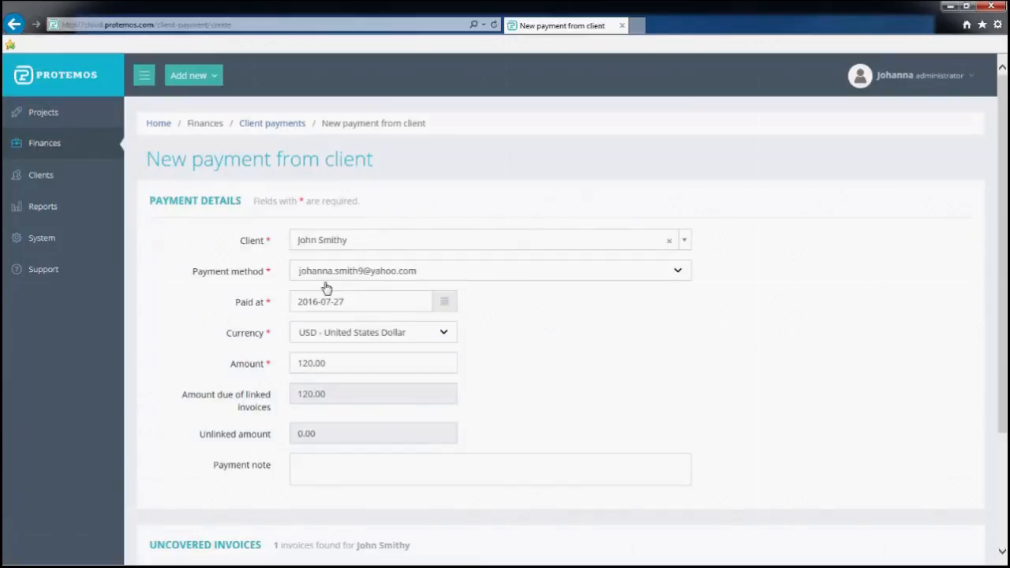
pyautogui.scroll(-1, 232, 368)
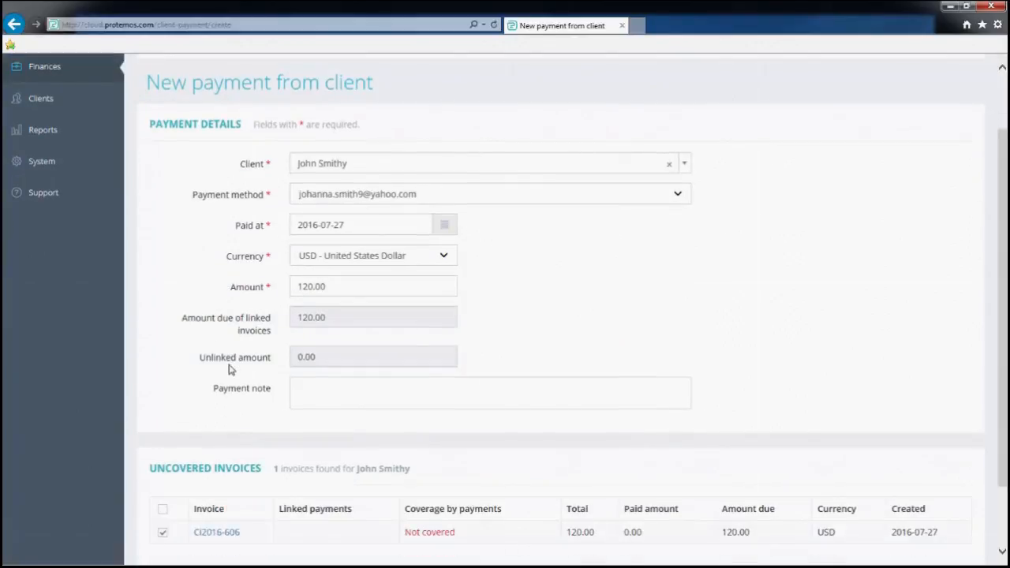
pyautogui.scroll(-1, 229, 369)
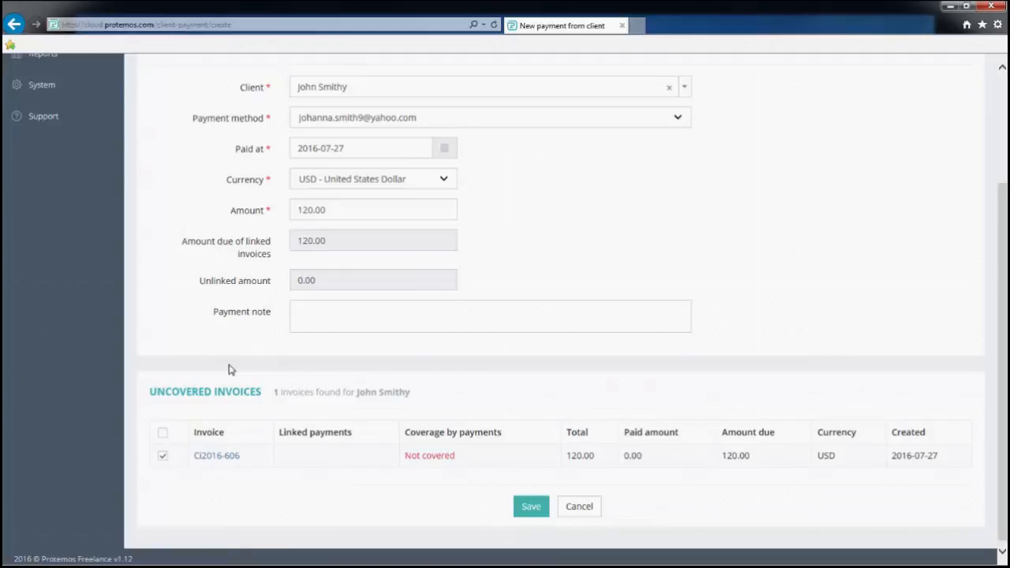
pyautogui.click(524, 511)
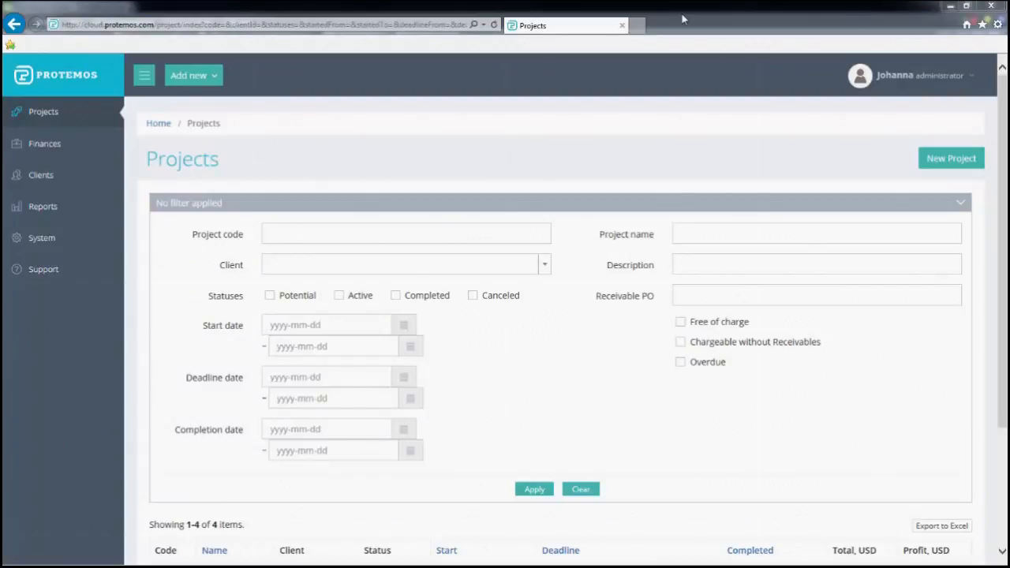
# Filter Projects to Active Photo 3times projects by deadline start date, leaving P9483
pyautogui.click(340, 297)
pyautogui.click(381, 267)
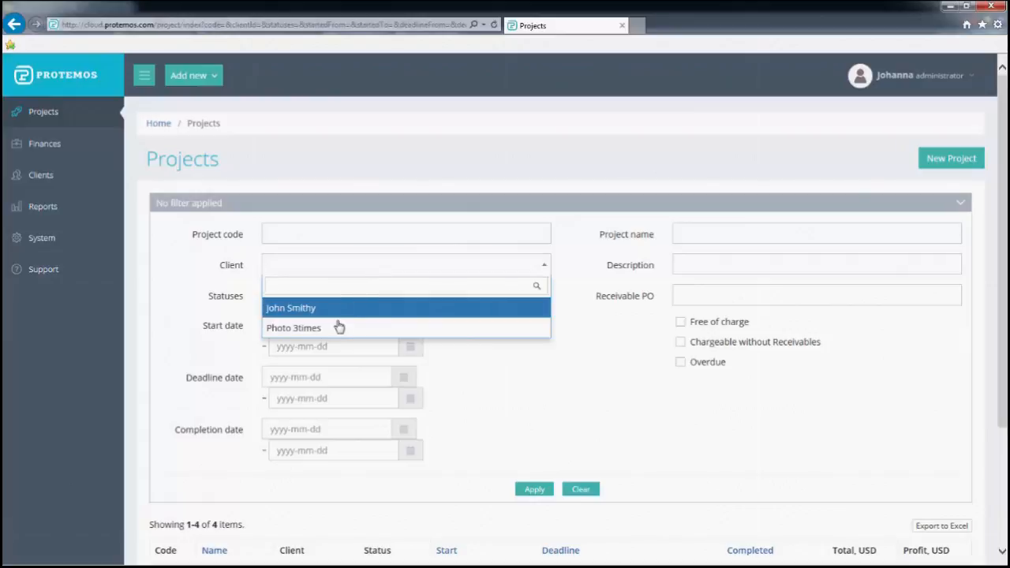
pyautogui.click(338, 327)
pyautogui.click(334, 375)
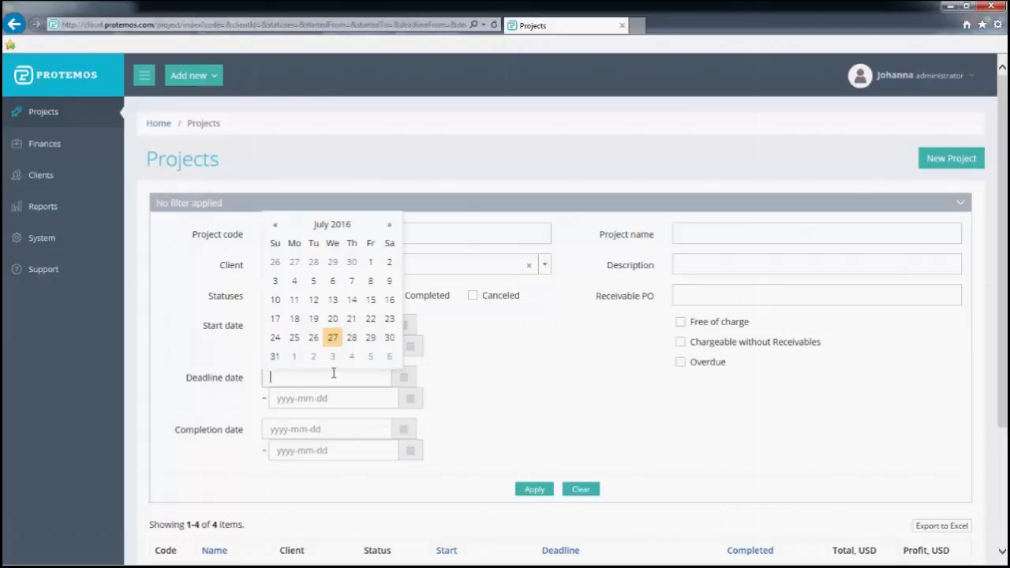
pyautogui.click(332, 337)
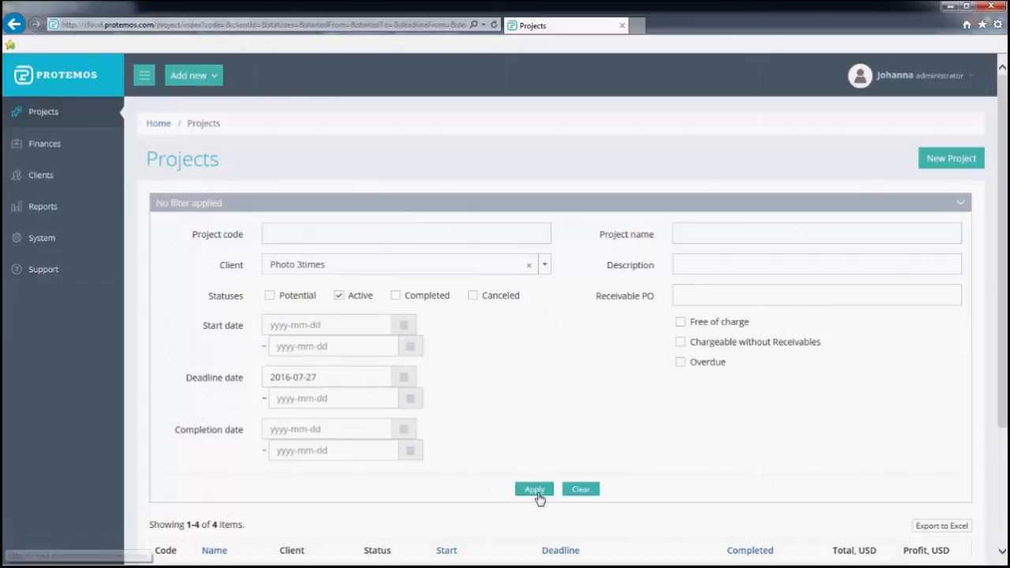
pyautogui.click(536, 490)
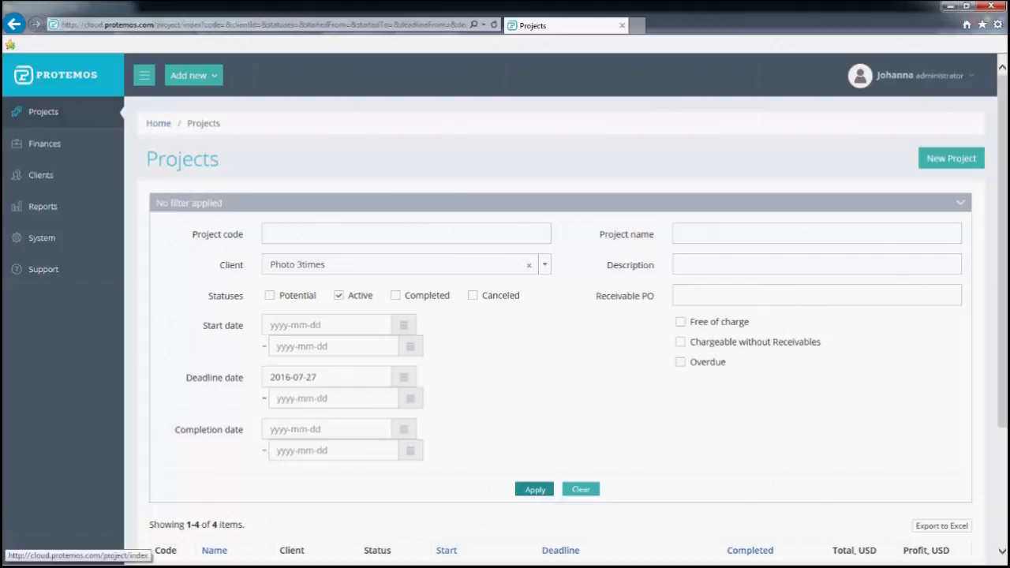
pyautogui.scroll(-1, 331, 491)
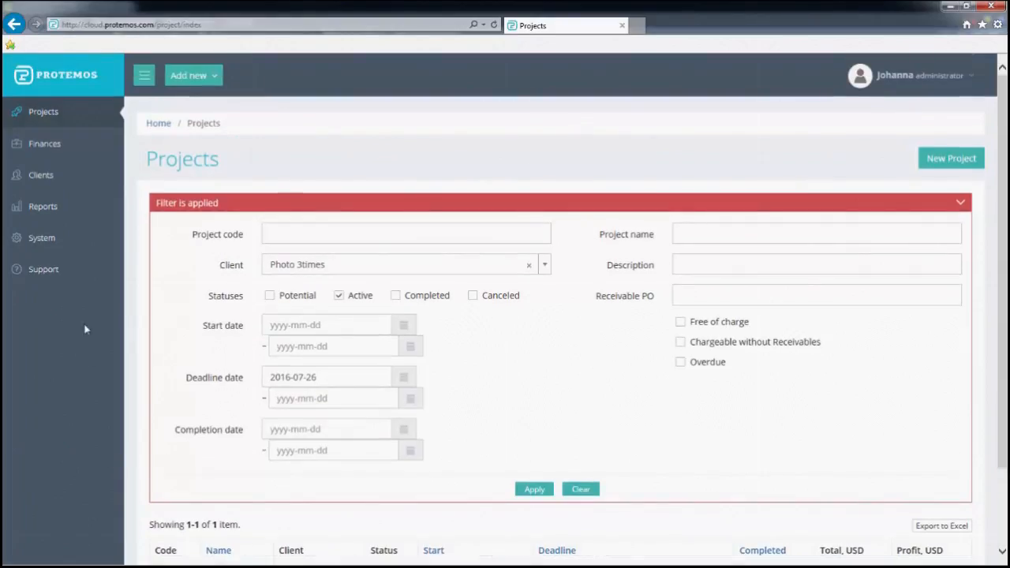
# Check the Receivables client filter, then switch to the Client invoices list of seven invoices
pyautogui.moveTo(54, 150)
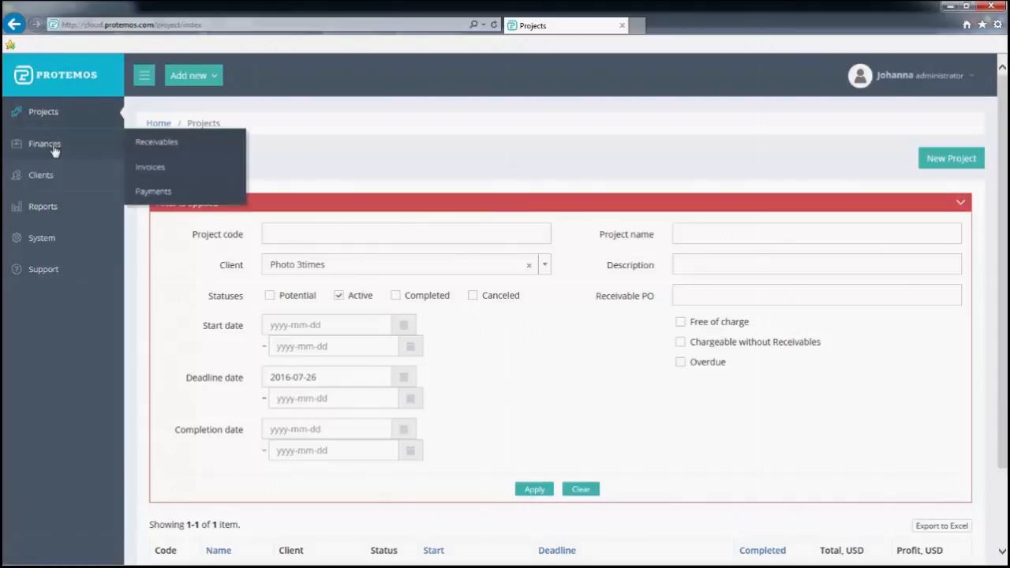
pyautogui.click(165, 151)
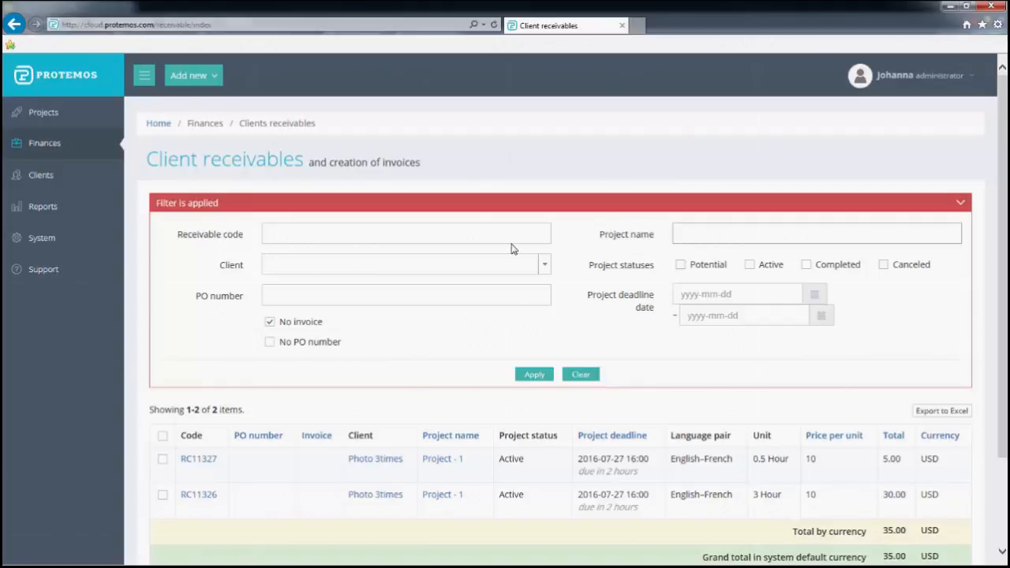
pyautogui.click(510, 268)
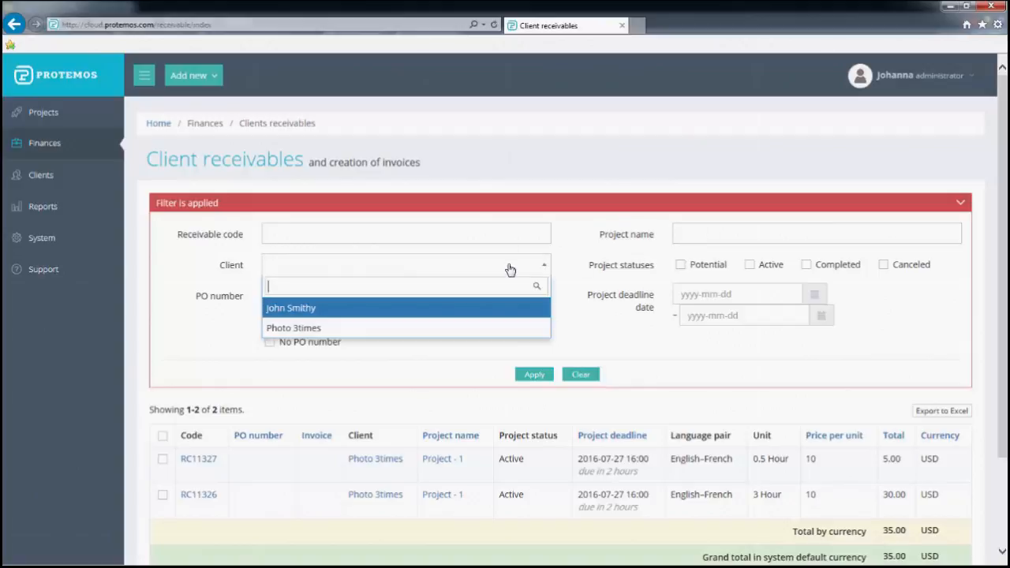
pyautogui.click(449, 229)
pyautogui.moveTo(7, 241)
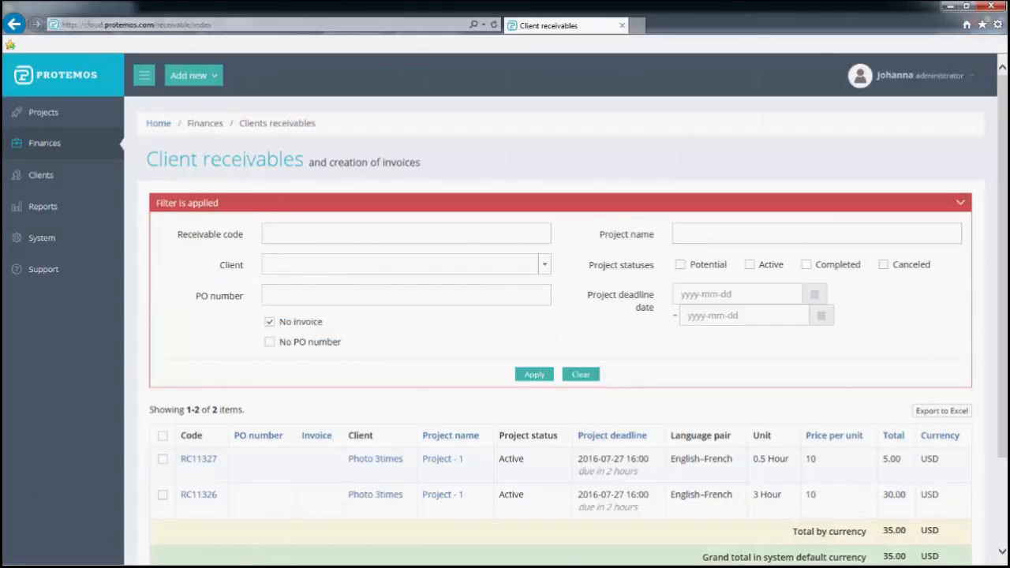
pyautogui.moveTo(52, 147)
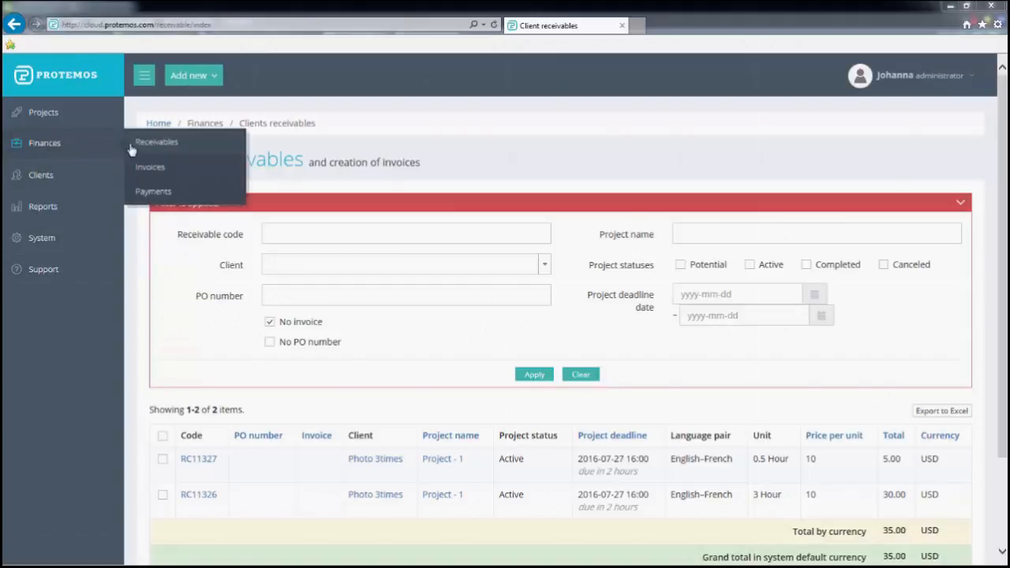
pyautogui.click(144, 171)
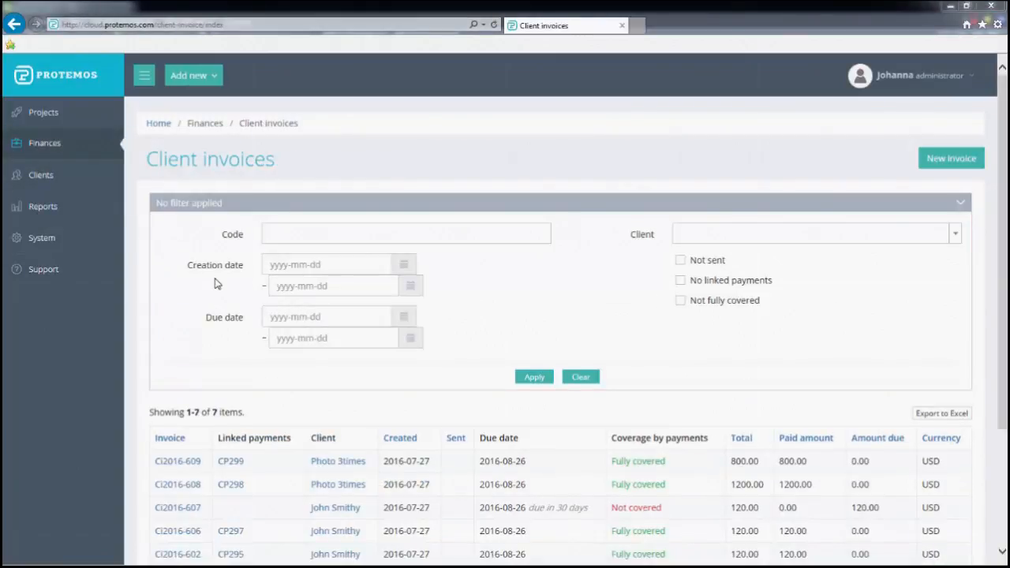
# Filter Client invoices to the individual client's not fully covered ones, leaving only Ci2016-607
pyautogui.click(680, 300)
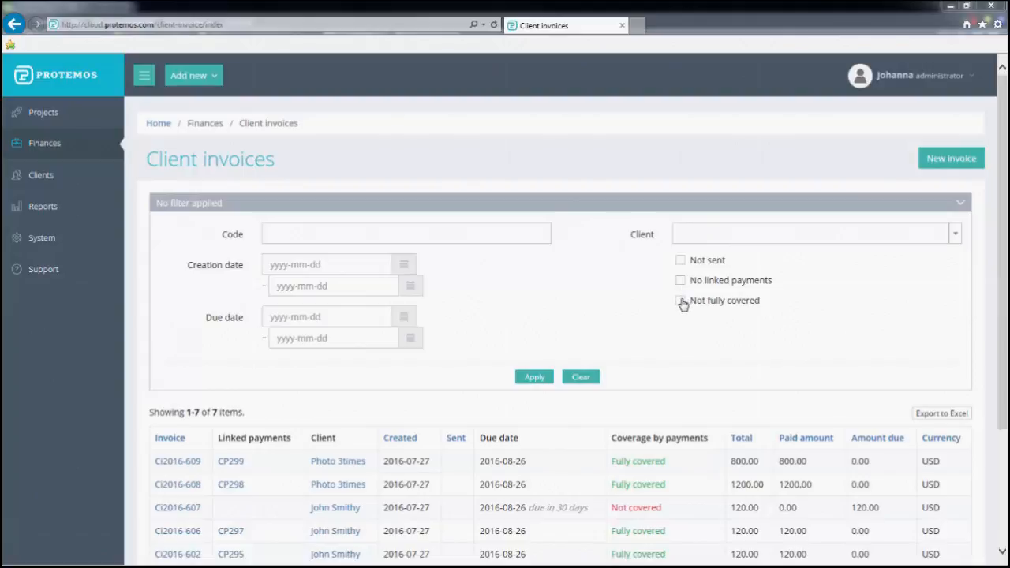
pyautogui.click(710, 235)
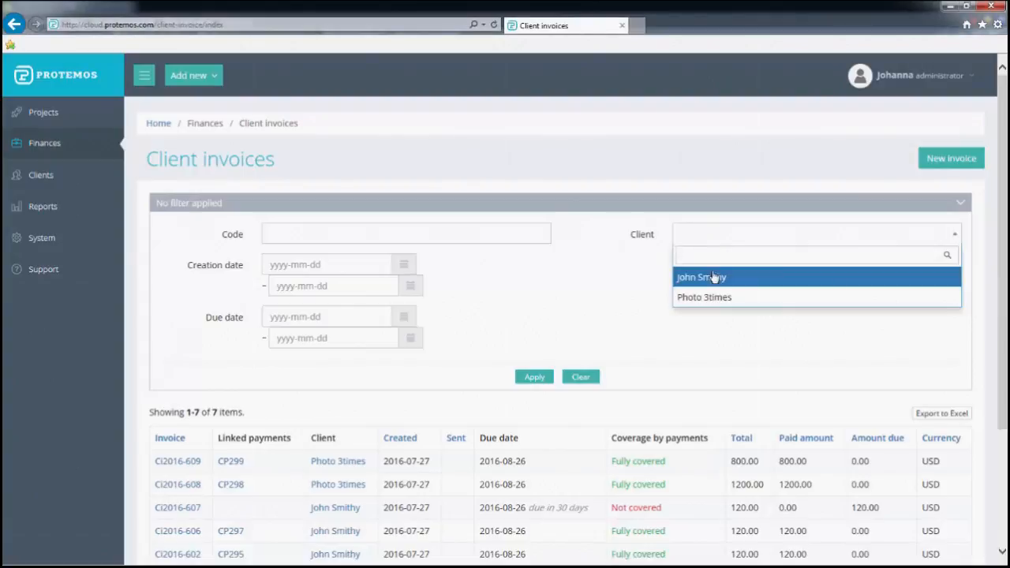
pyautogui.click(715, 277)
pyautogui.click(483, 234)
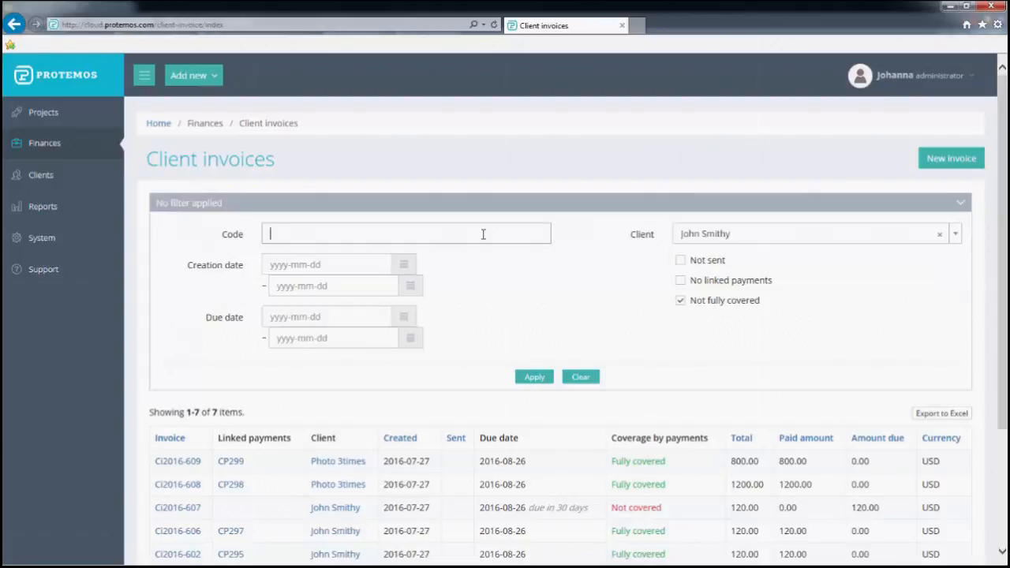
pyautogui.click(534, 376)
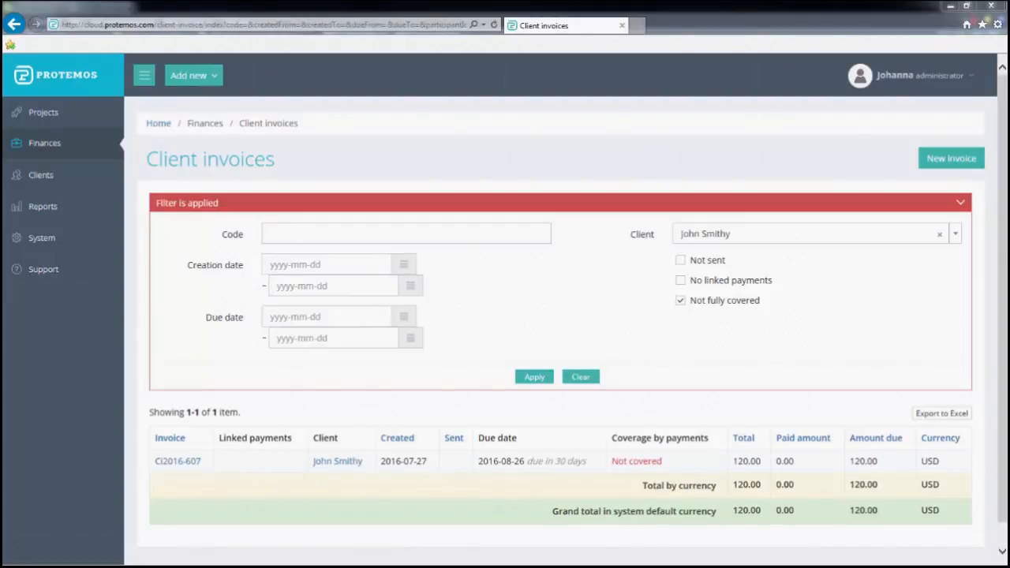
pyautogui.moveTo(61, 143)
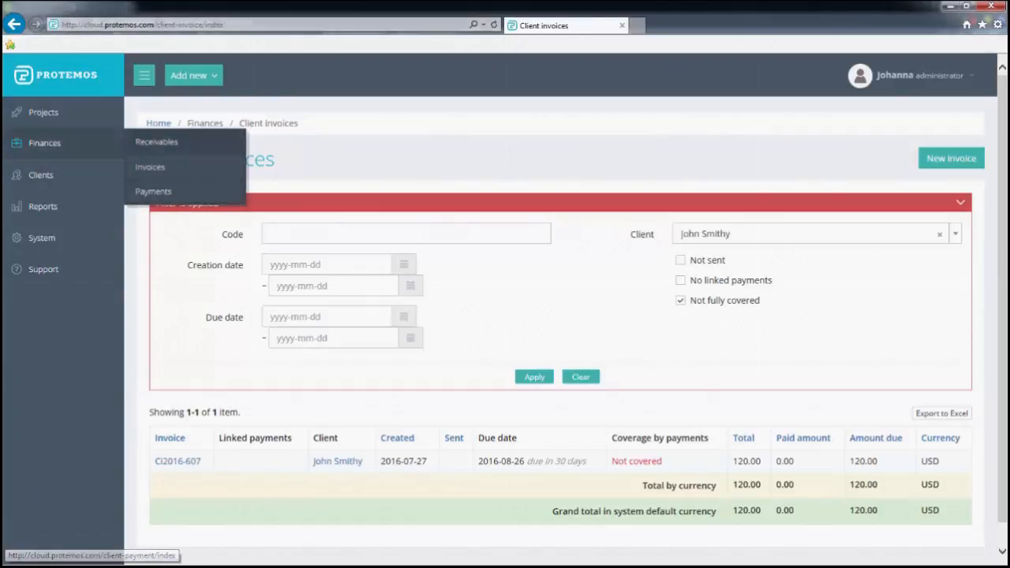
# Review the client Payments list, then open the General finances report from Reports
pyautogui.click(153, 191)
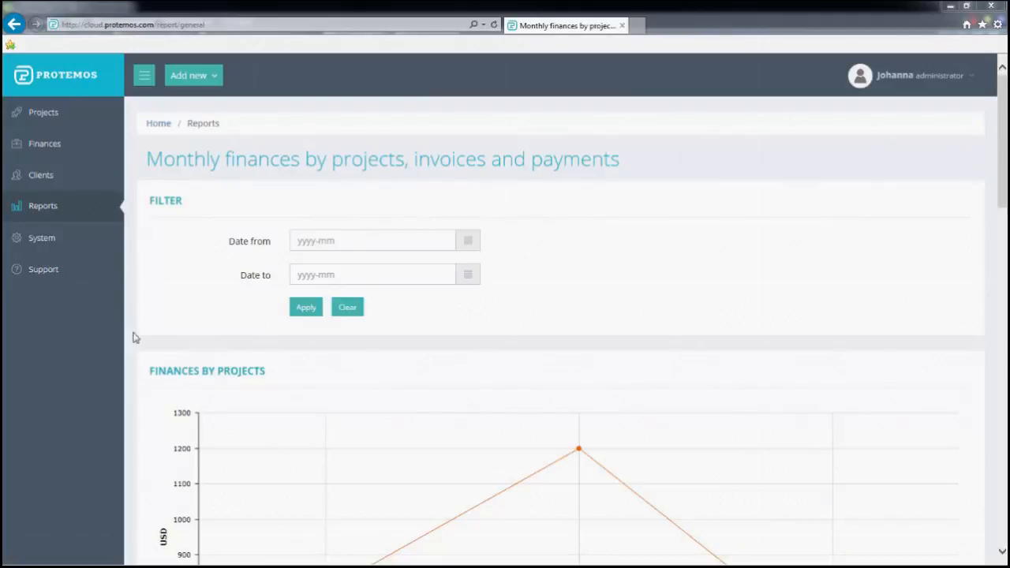
pyautogui.moveTo(1006, 163); pyautogui.dragTo(1003, 420)
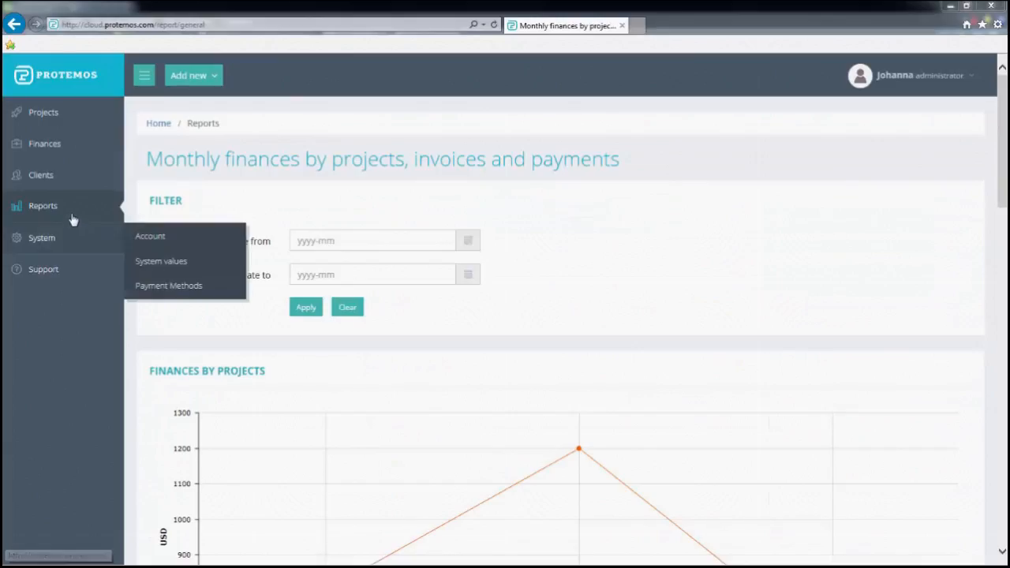
pyautogui.moveTo(86, 210)
pyautogui.moveTo(166, 230)
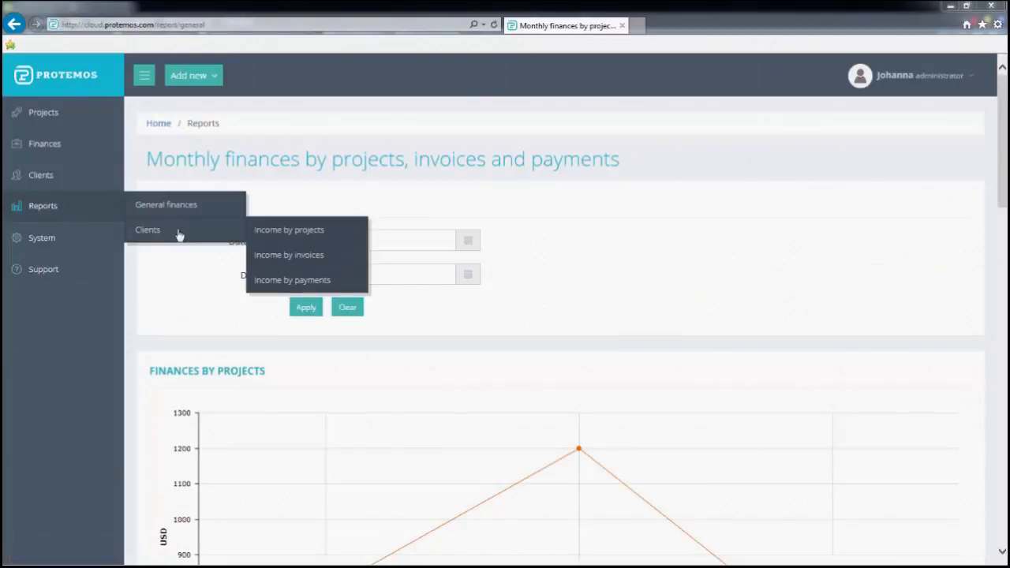
# Open the clients' Income by payments report and view its pie chart and 2600.00 USD income table
pyautogui.click(315, 279)
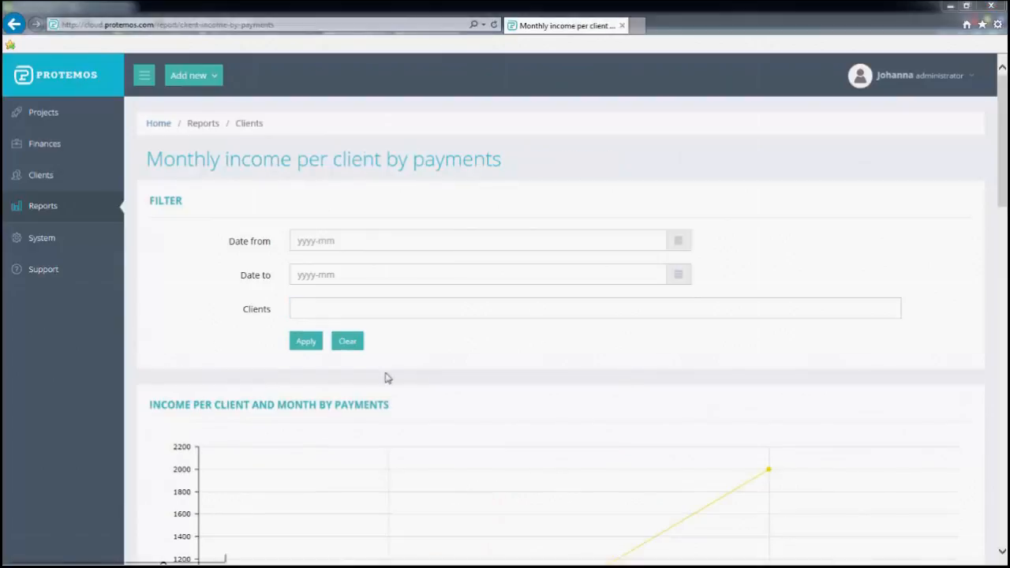
pyautogui.scroll(-1, 440, 380)
pyautogui.scroll(-10, 440, 380)
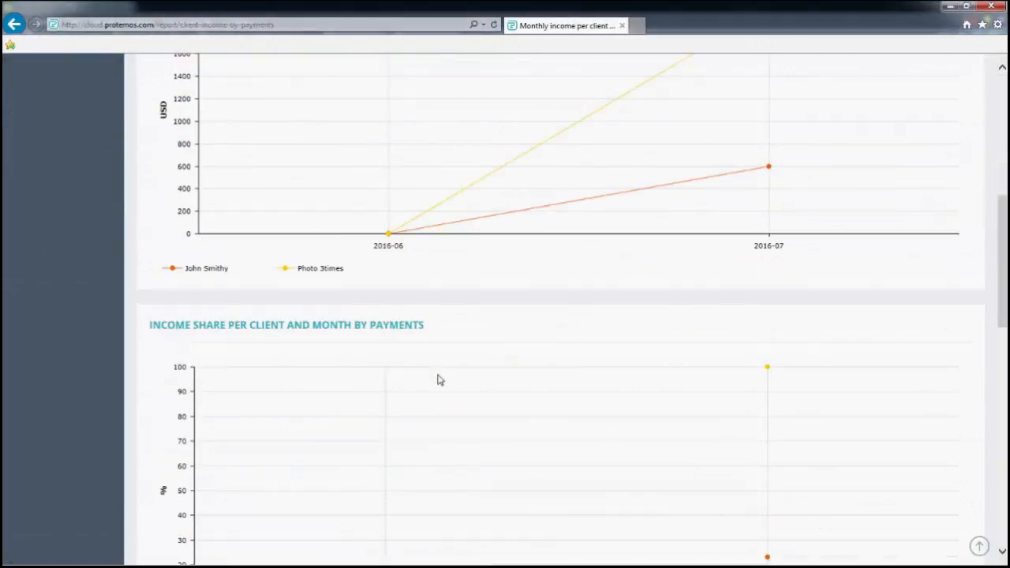
pyautogui.scroll(-4, 439, 379)
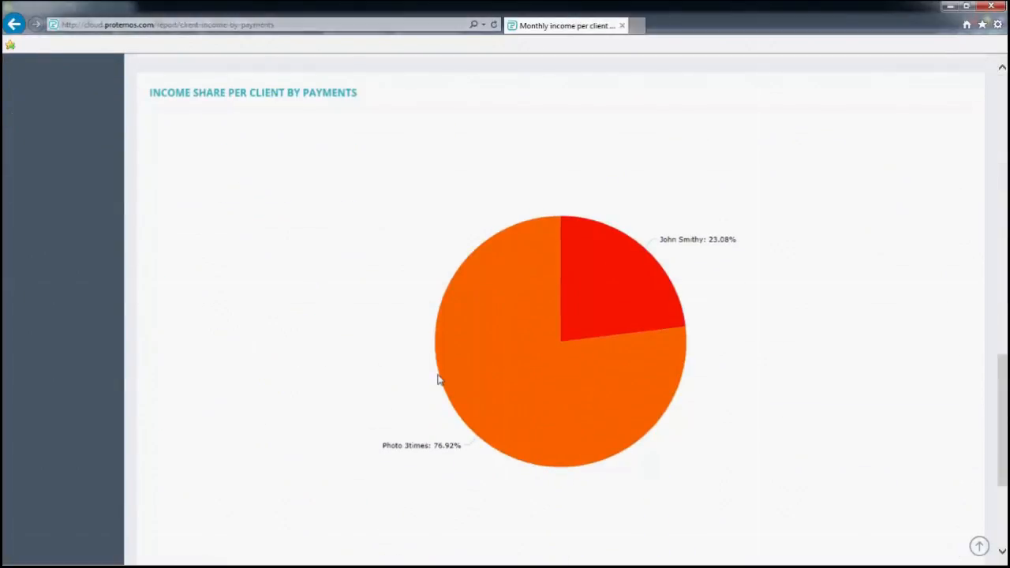
pyautogui.scroll(-1, 440, 380)
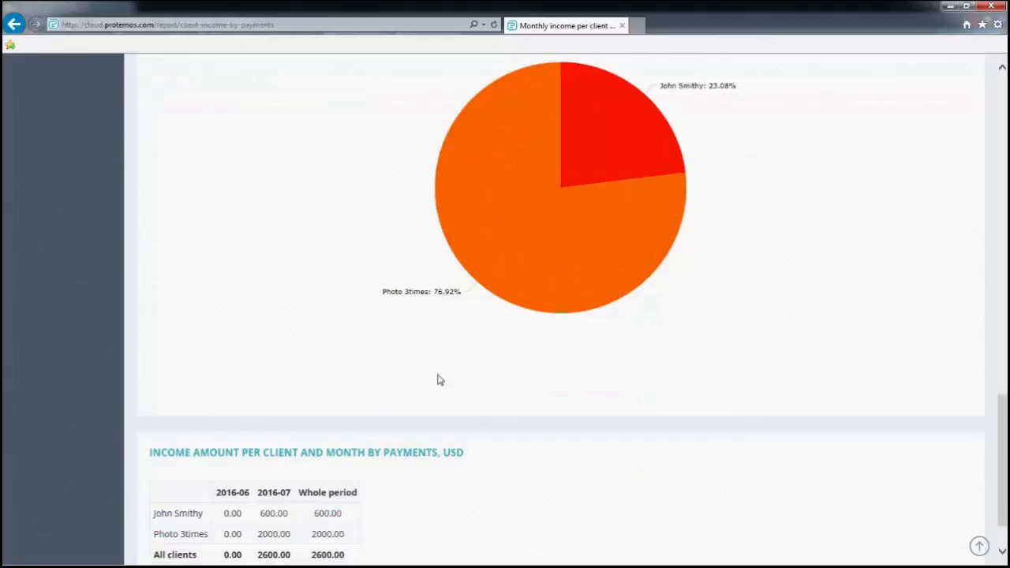